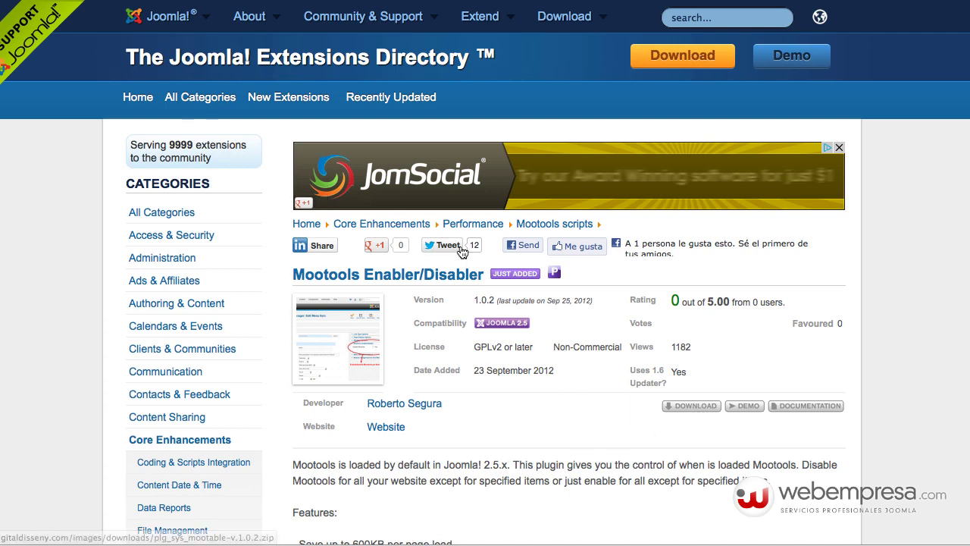
# Download the Mootools Enabler/Disabler plugin and save plg_sys_mootable-v.1.0.2.zip to the Escritorio folder
pyautogui.click(703, 406)
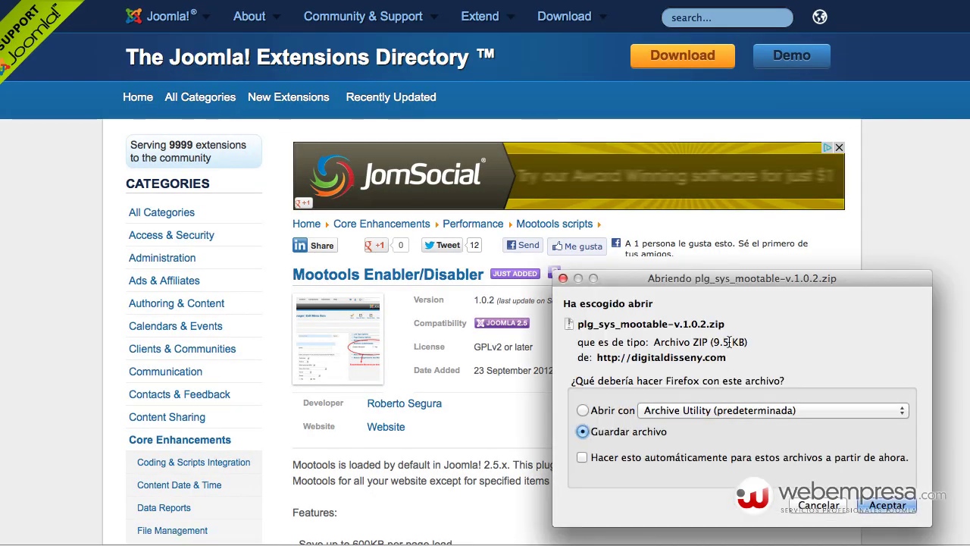
pyautogui.click(887, 506)
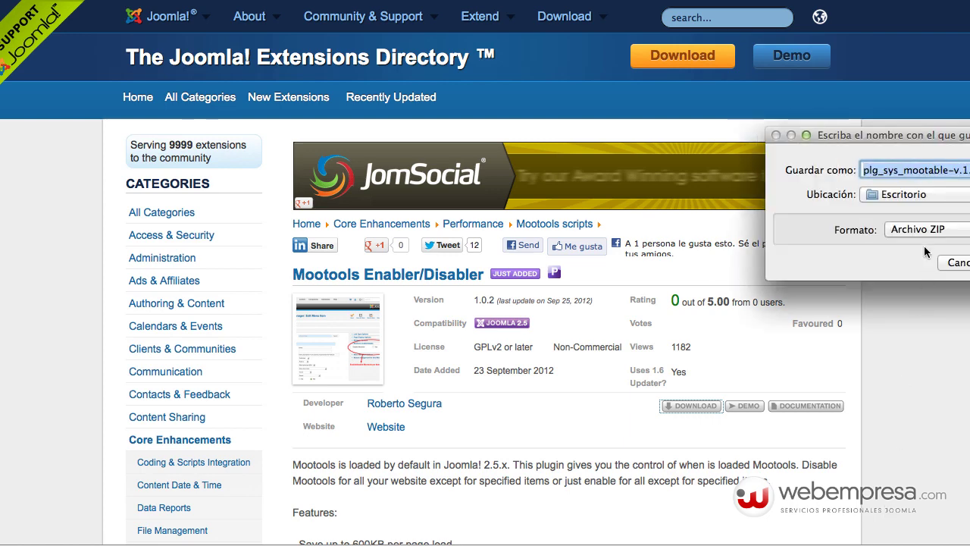
pyautogui.press('Return')
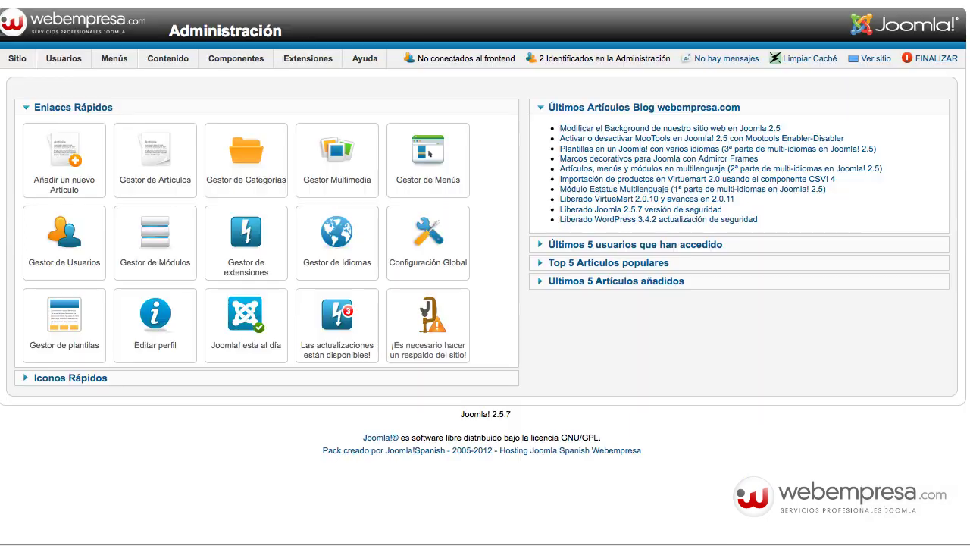
# Open the Akeeba Backup component in the Joomla administration
pyautogui.moveTo(282, 59)
pyautogui.moveTo(236, 59)
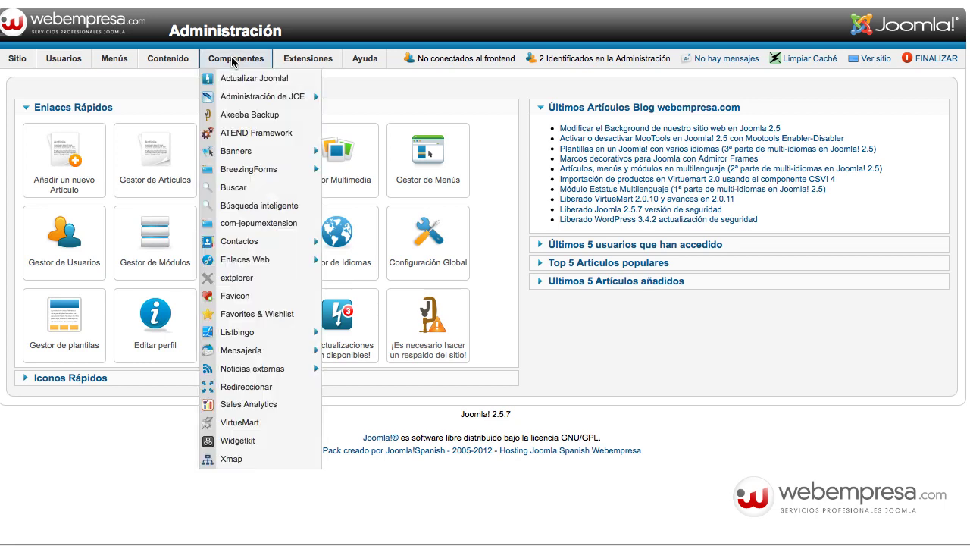
pyautogui.click(239, 116)
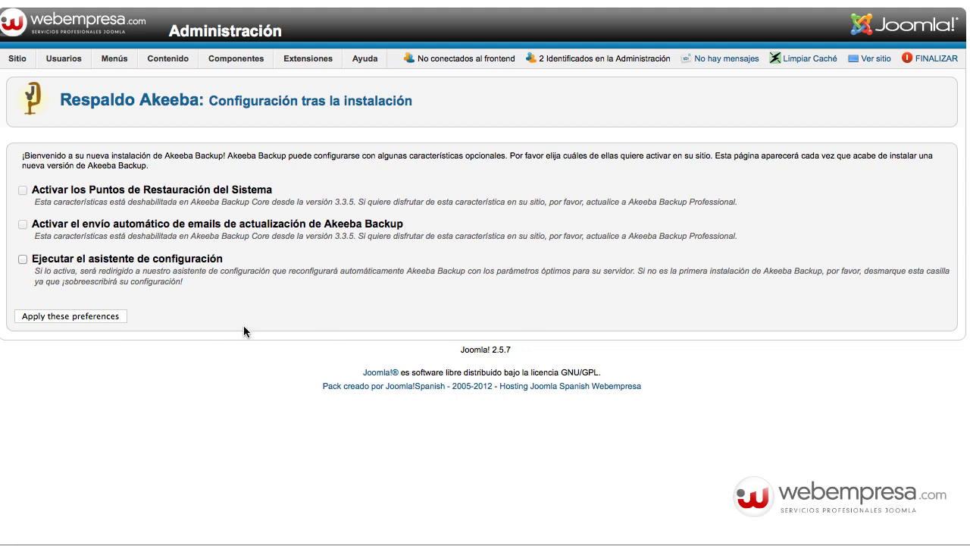
# Upload and install the plg_sys_mootable-v.1.0.2.zip package from the Escritorio folder through the Joomla extension manager
pyautogui.moveTo(238, 61)
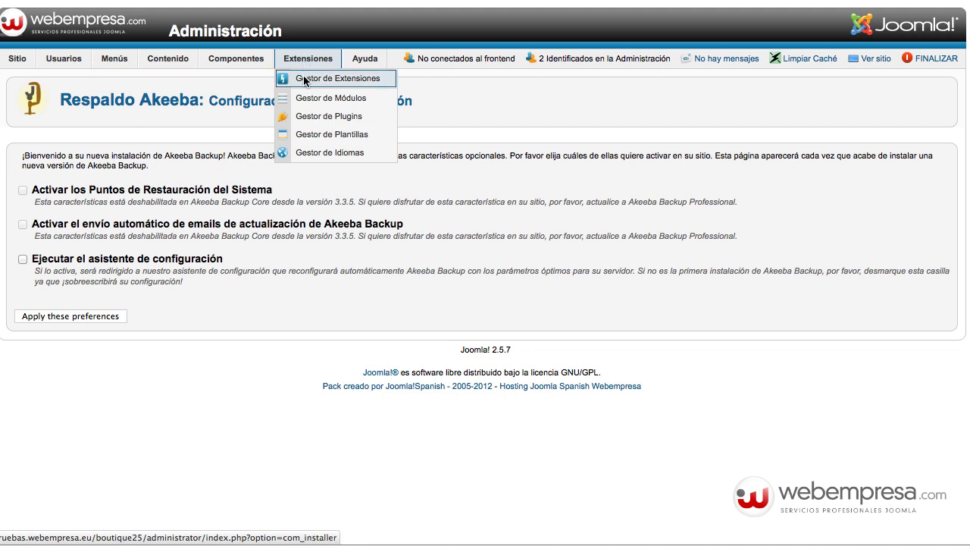
pyautogui.click(303, 78)
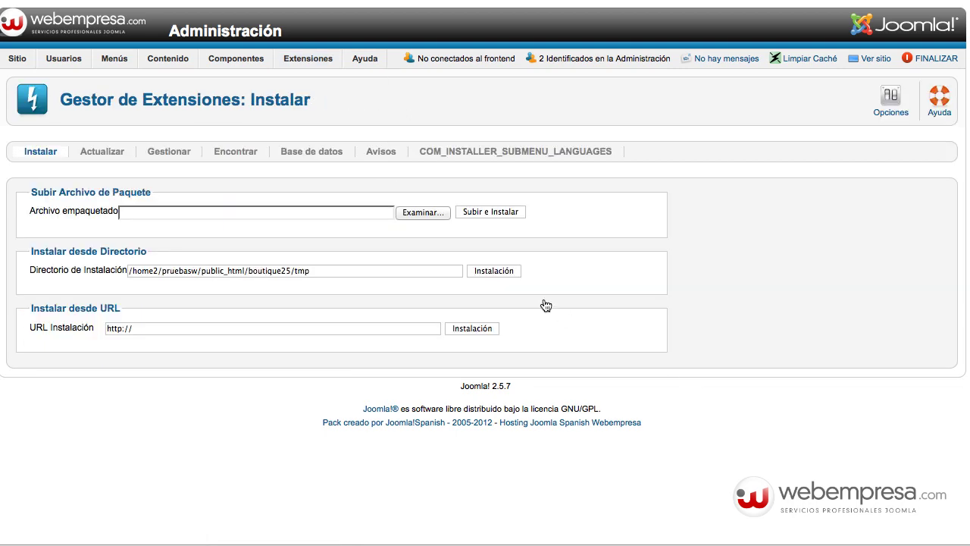
pyautogui.click(419, 213)
pyautogui.click(640, 153)
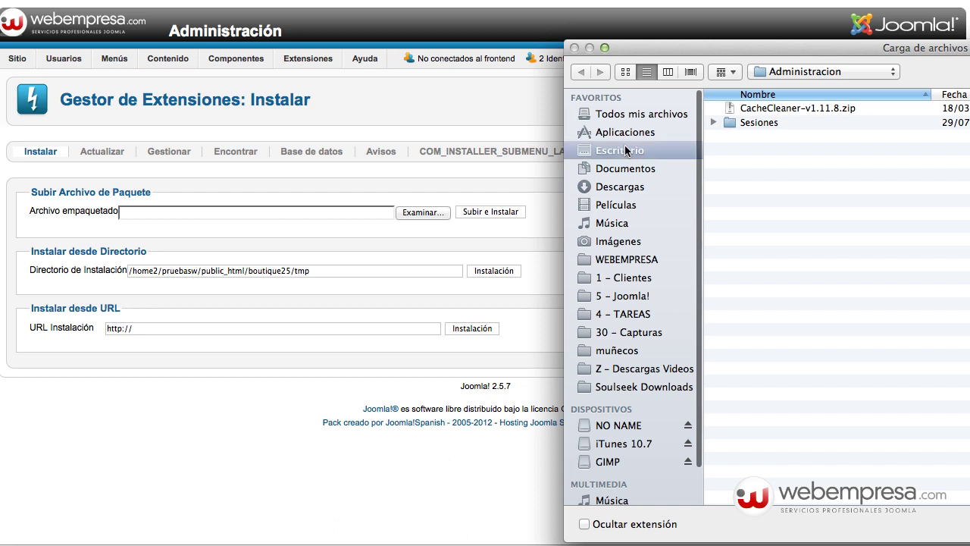
pyautogui.click(774, 108)
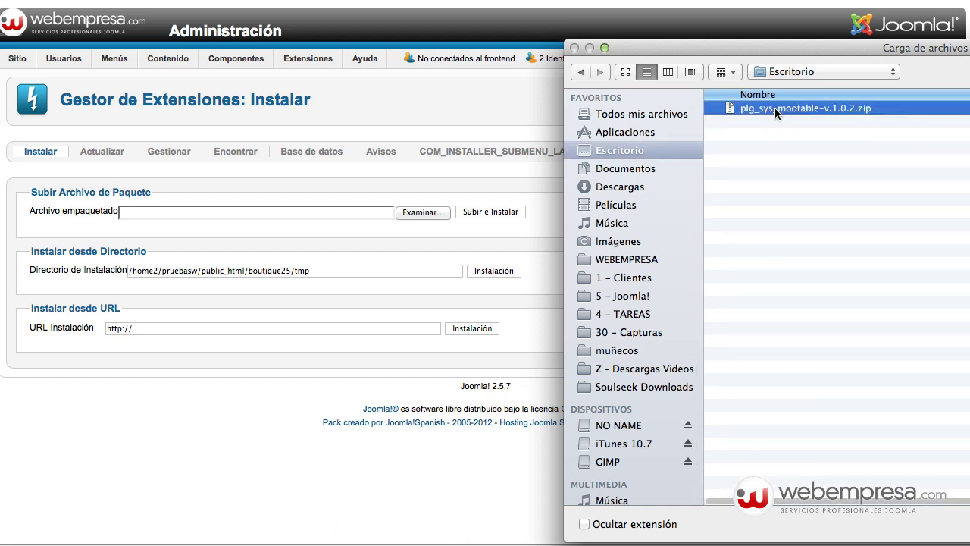
pyautogui.press('Return')
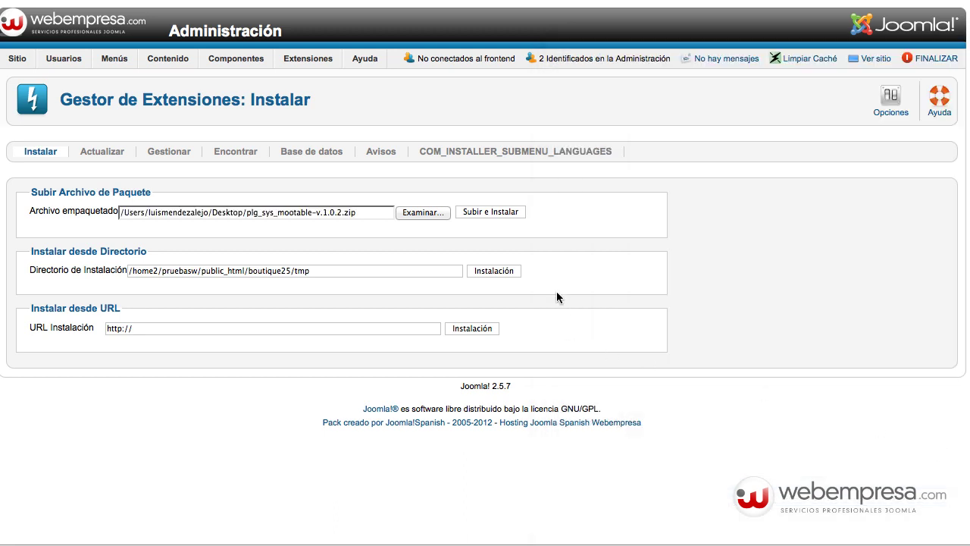
pyautogui.click(502, 217)
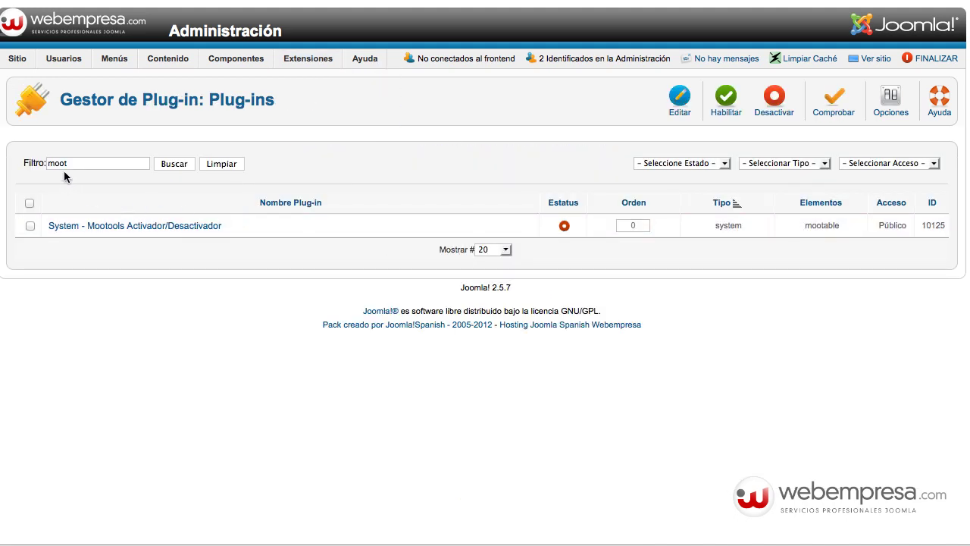
# Clear the plug-in list filter and look through the unfiltered list of plug-ins
pyautogui.doubleClick(63, 167)
pyautogui.press('BackSpace')
pyautogui.press('Return')
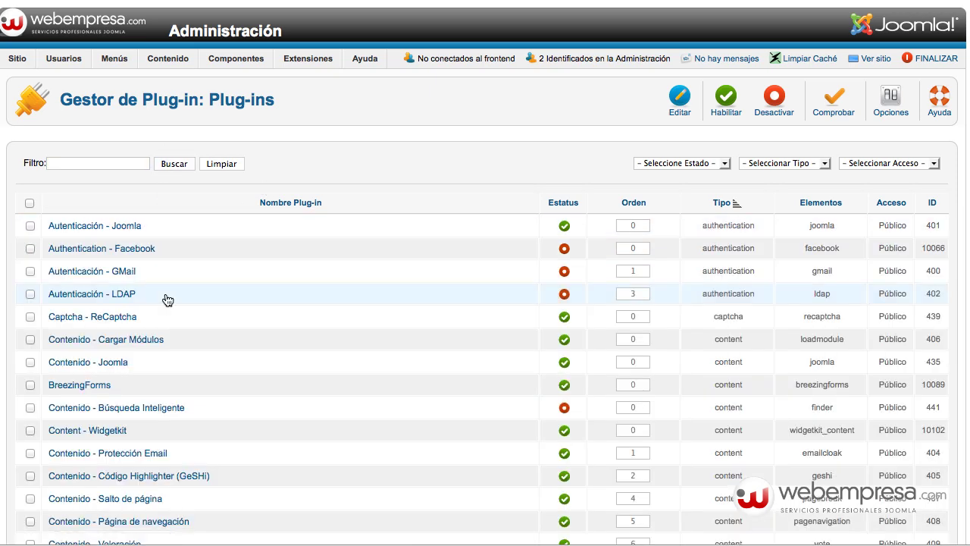
pyautogui.scroll(-5, 217, 381)
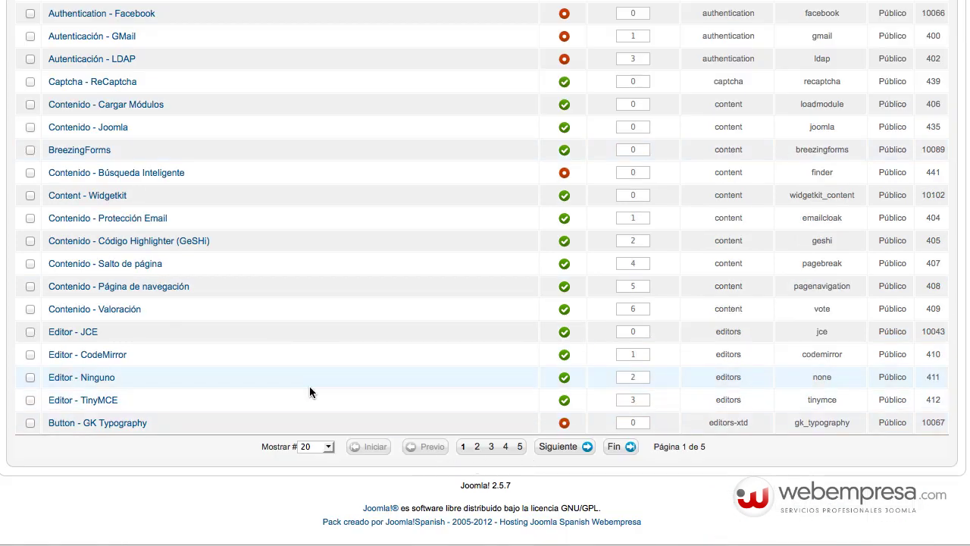
pyautogui.scroll(5, 288, 380)
# Filter the plug-in list by "moo"
pyautogui.click(97, 165)
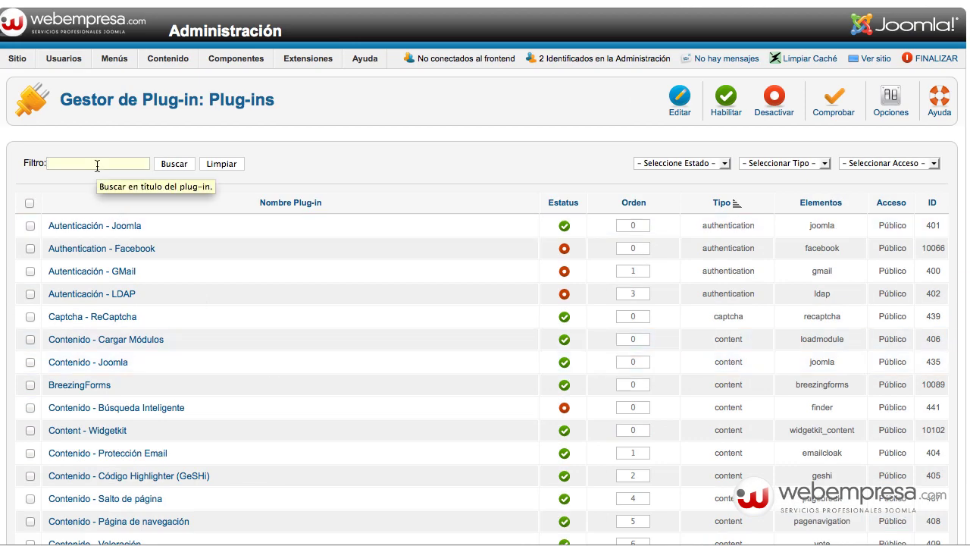
pyautogui.write('moo')
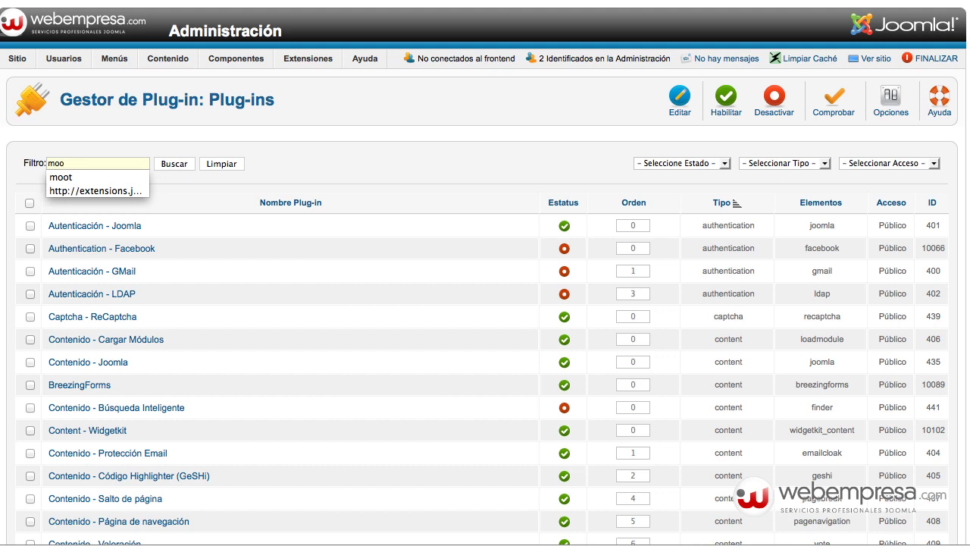
pyautogui.click(173, 164)
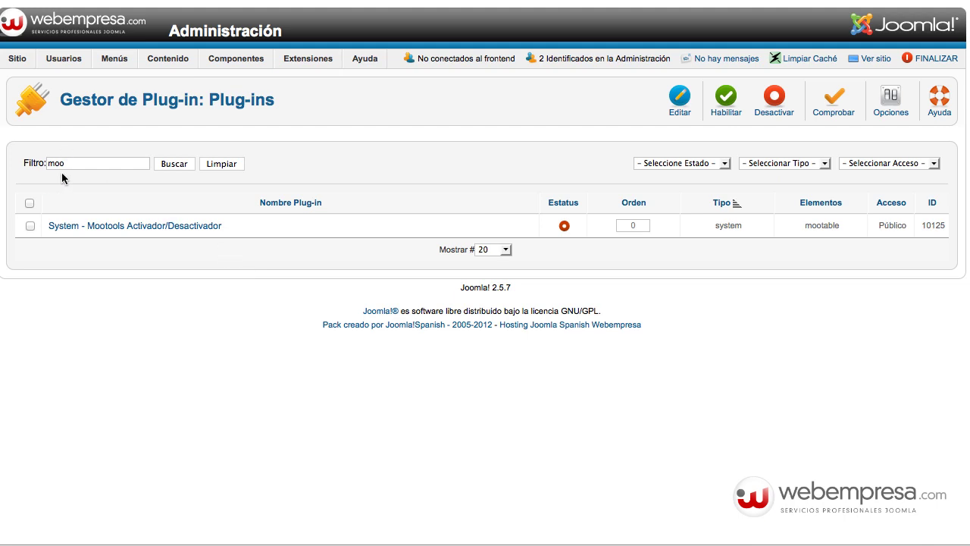
# Open the System - Mootools Activador/Desactivador plug-in and set its status to Activado
pyautogui.click(173, 227)
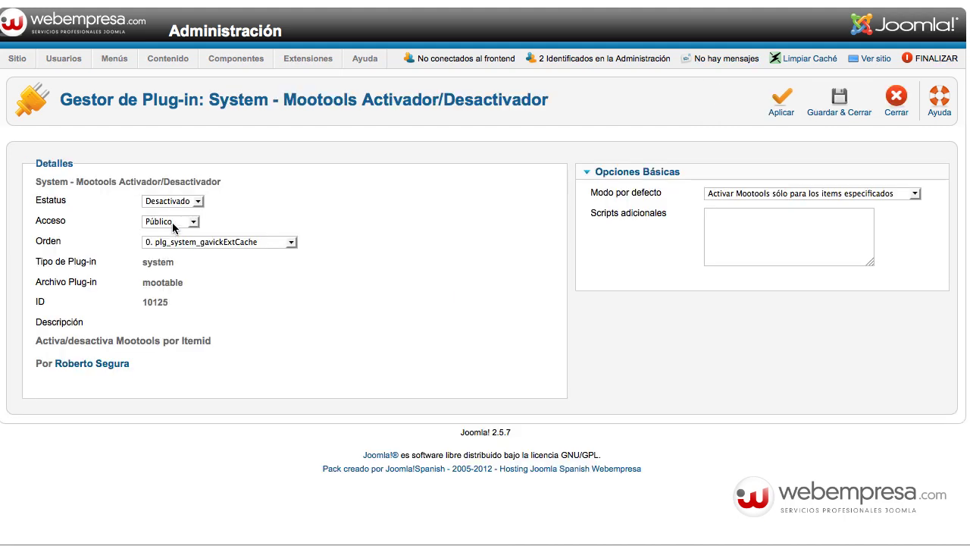
pyautogui.click(171, 201)
pyautogui.click(166, 215)
# Set the plug-in's default mode to "Desactivar Mootools sólo para los items especificados"
pyautogui.click(877, 196)
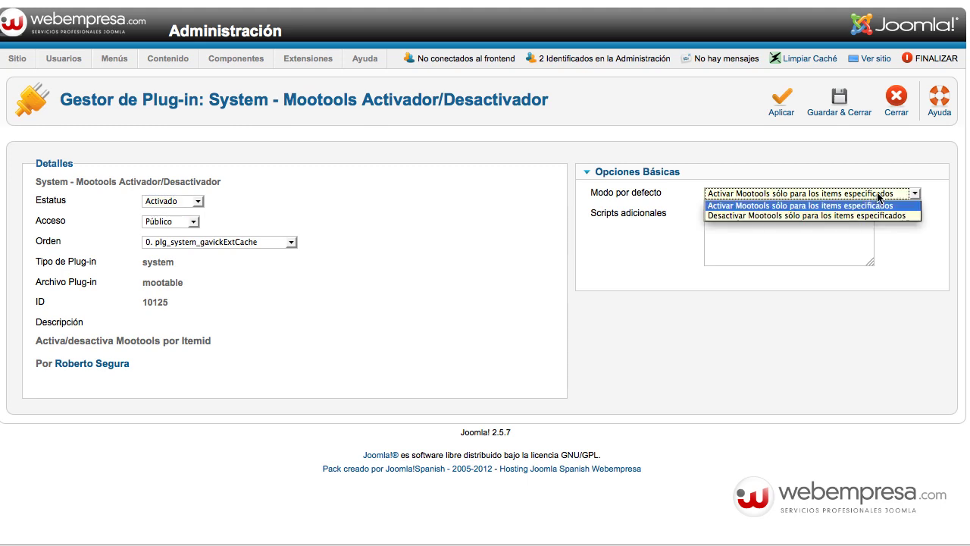
pyautogui.click(868, 223)
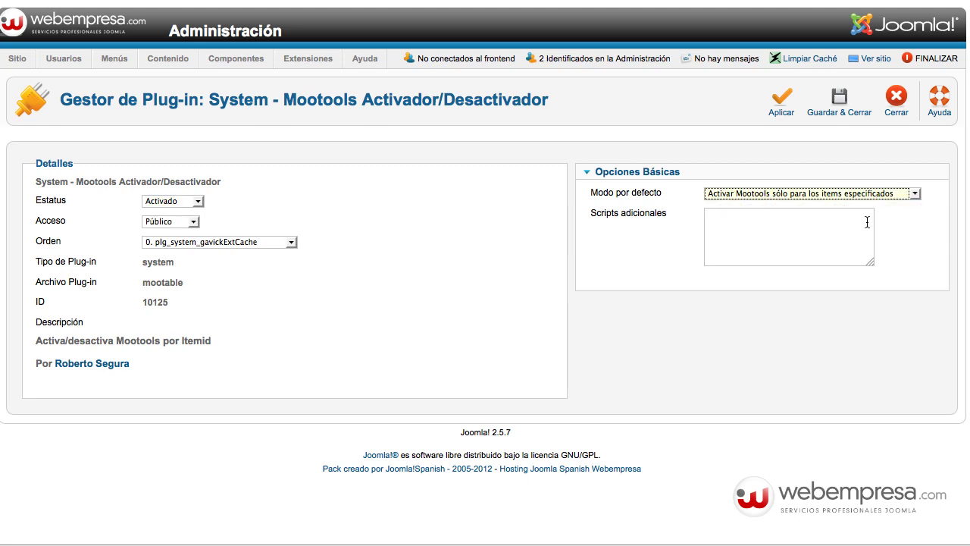
pyautogui.click(792, 195)
pyautogui.click(792, 217)
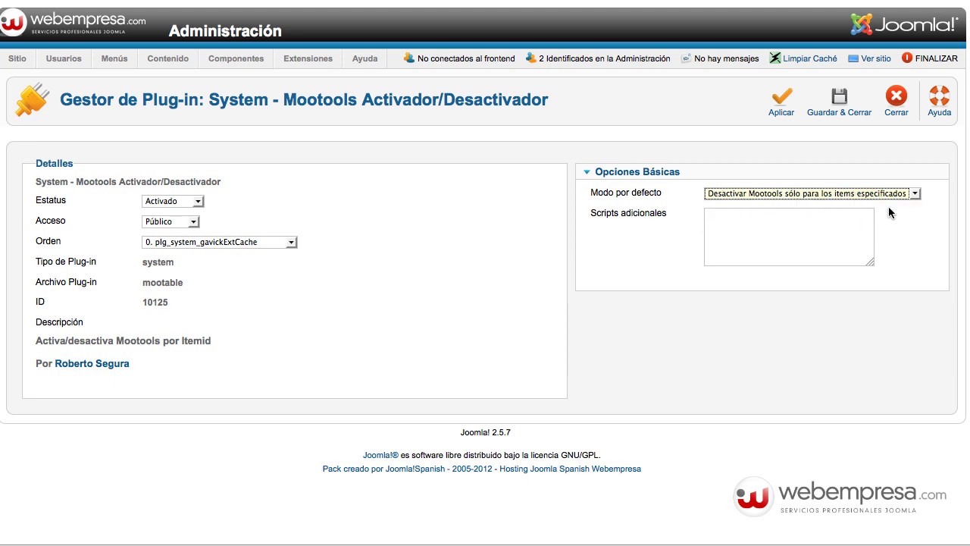
# Enlarge the Scripts adicionales text box to make room for a longer list of scripts
pyautogui.click(717, 218)
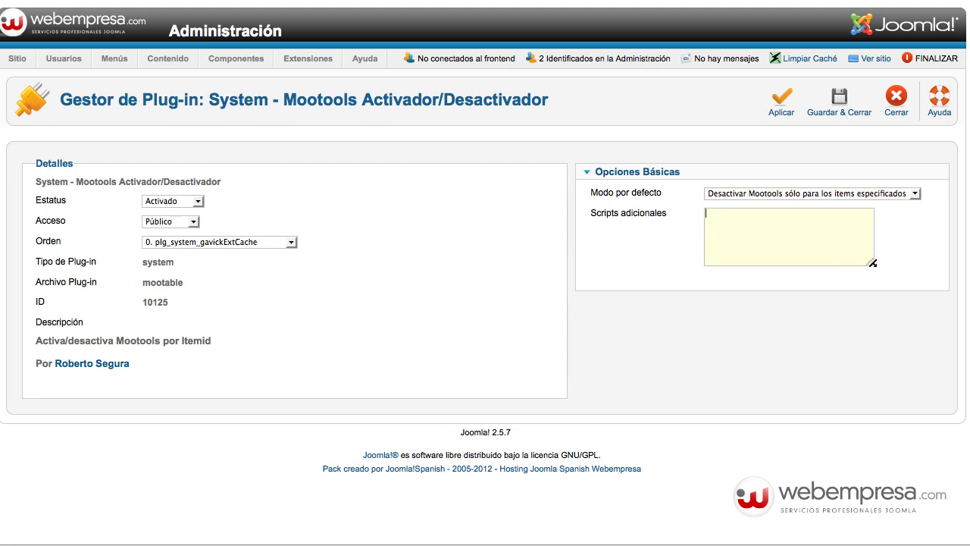
pyautogui.moveTo(872, 263); pyautogui.dragTo(925, 479)
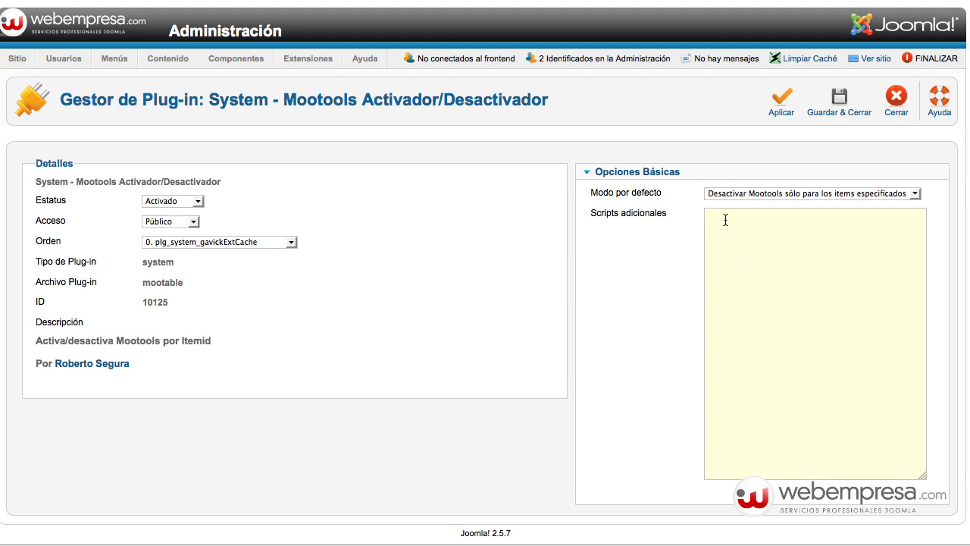
pyautogui.click(819, 316)
# Set the plug-in's default mode to "Activar Mootools sólo para los items especificados"
pyautogui.click(775, 194)
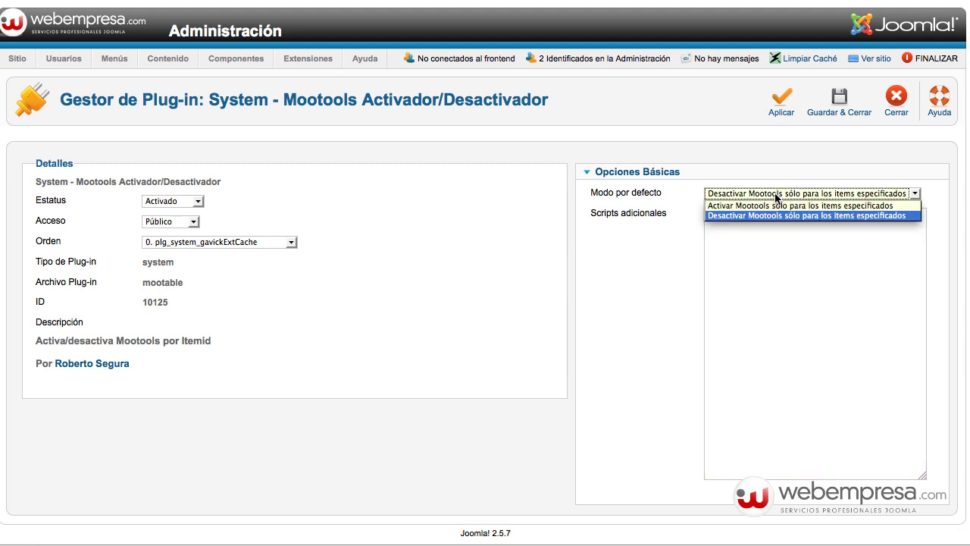
pyautogui.click(774, 205)
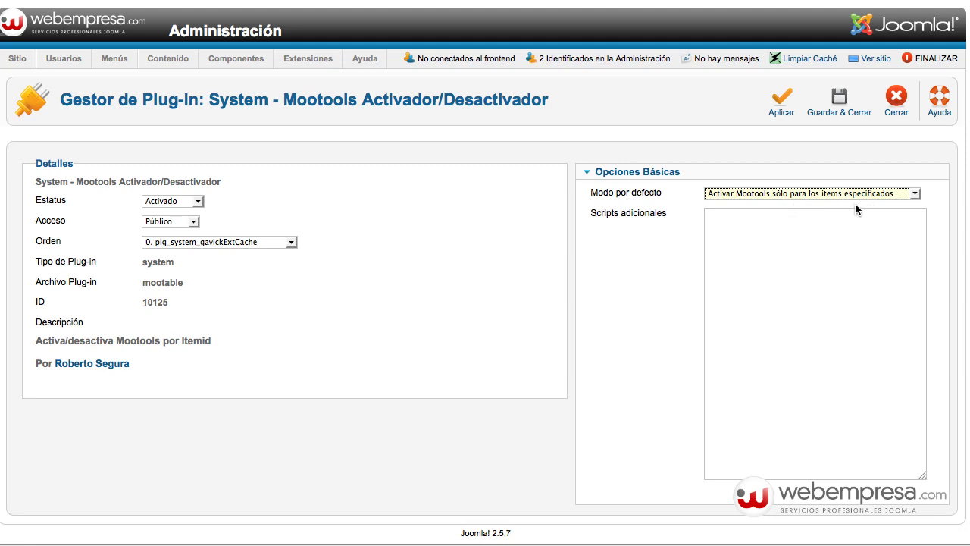
pyautogui.click(748, 238)
# Switch the default mode to "Desactivar Mootools sólo para los items especificados" and back to "Activar Mootools sólo para los items especificados"
pyautogui.click(788, 193)
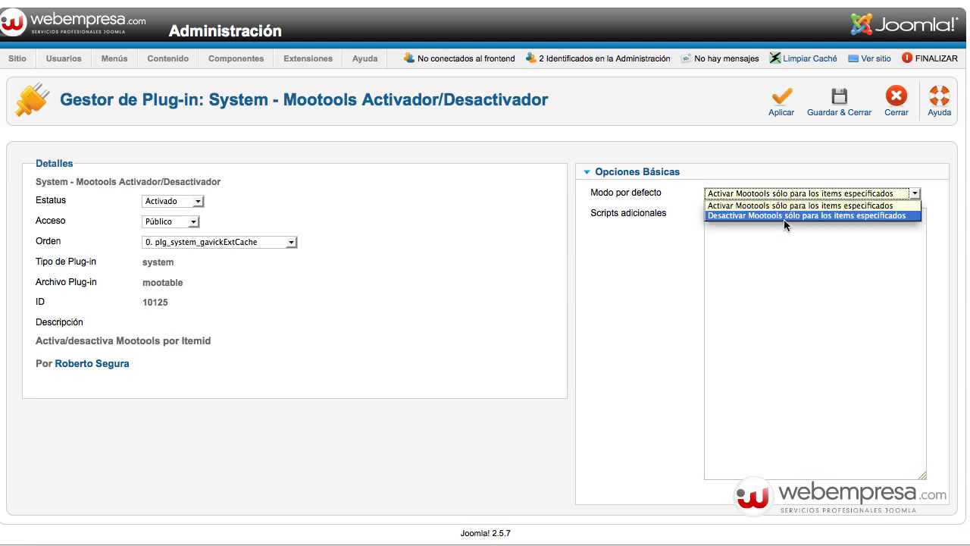
pyautogui.click(784, 216)
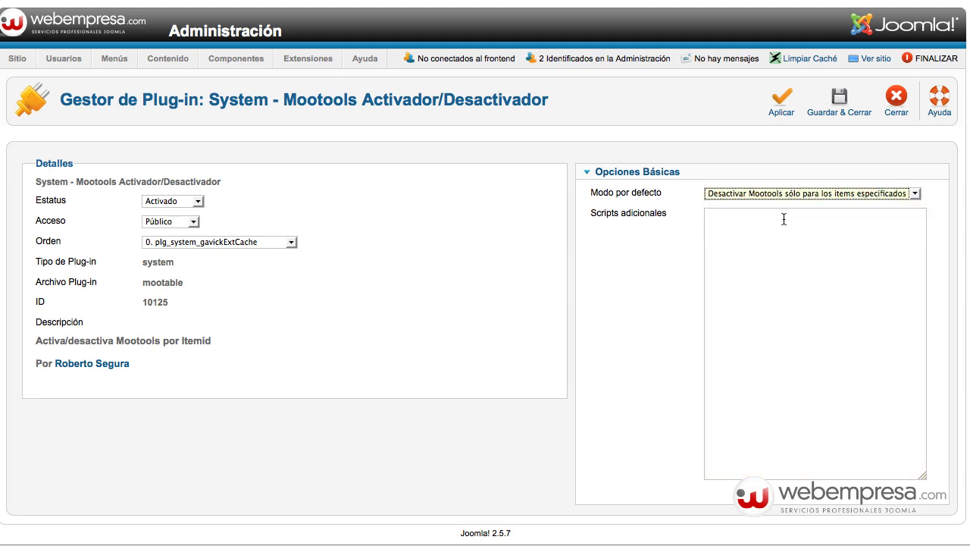
pyautogui.click(778, 195)
pyautogui.click(777, 197)
pyautogui.click(775, 196)
pyautogui.click(781, 206)
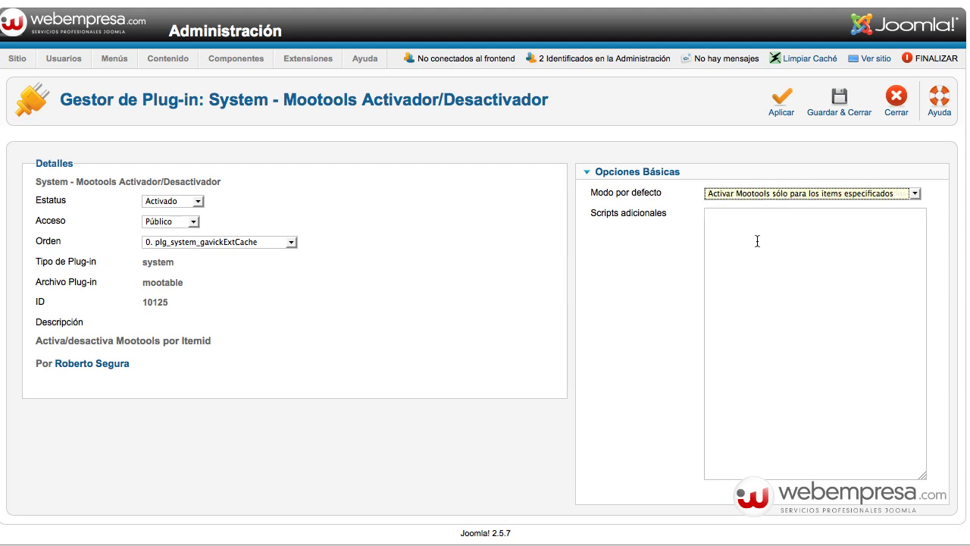
pyautogui.click(757, 241)
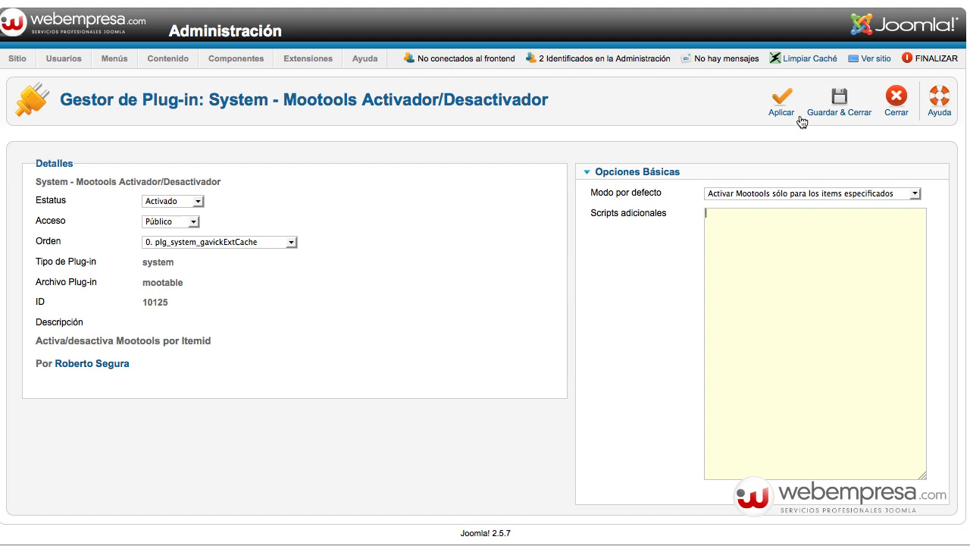
pyautogui.click(757, 253)
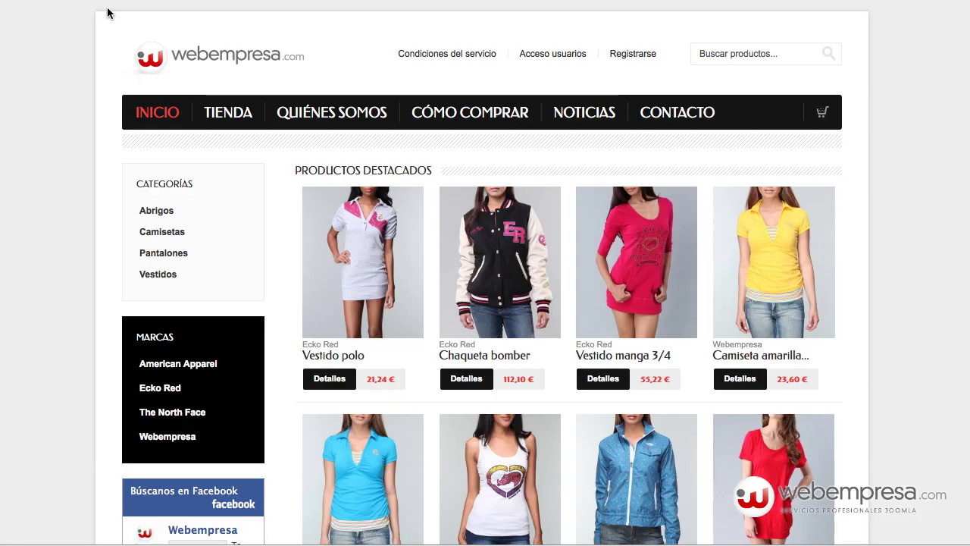
# Look over the boutique site's home page and open its source code
pyautogui.scroll(-10, 68, 140)
pyautogui.scroll(-2, 67, 146)
pyautogui.scroll(15, 67, 146)
pyautogui.scroll(-15, 67, 146)
pyautogui.scroll(15, 67, 146)
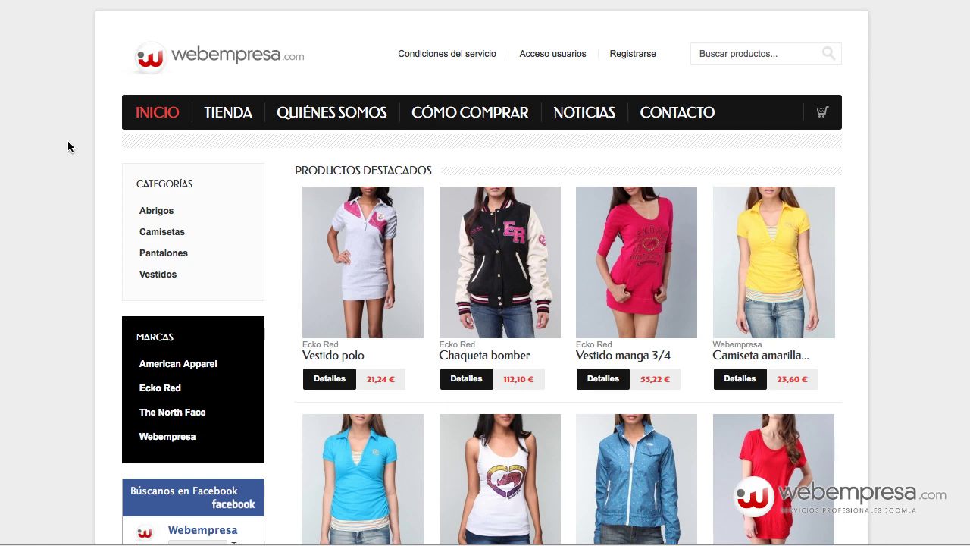
pyautogui.rightClick(69, 146)
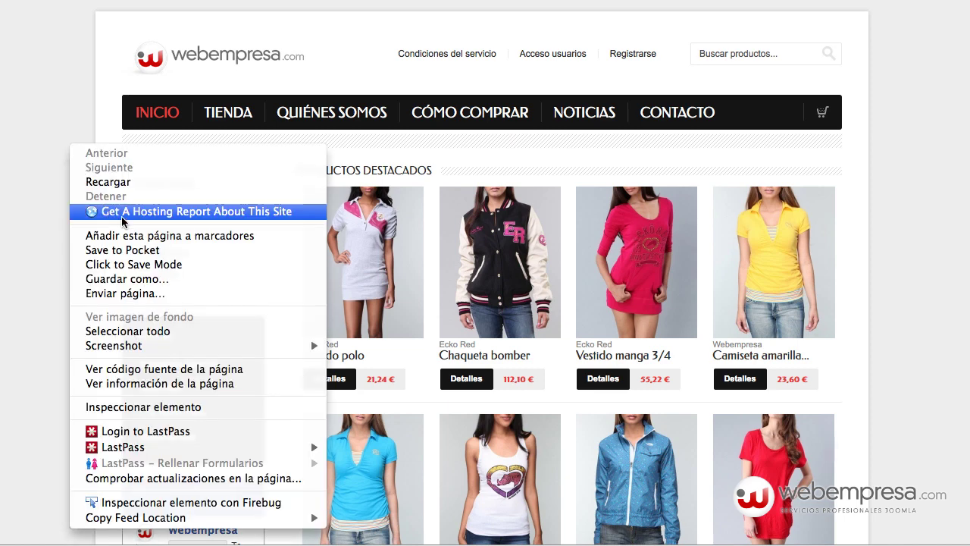
pyautogui.click(196, 369)
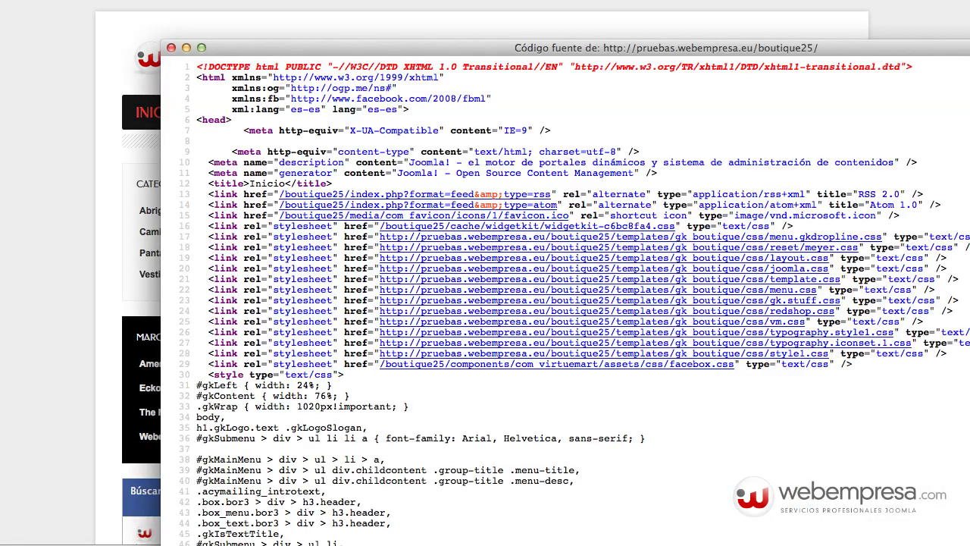
# Shrink the source code window and search the page source for "mootools"
pyautogui.moveTo(969, 544); pyautogui.dragTo(943, 527)
pyautogui.scroll(-10, 561, 223)
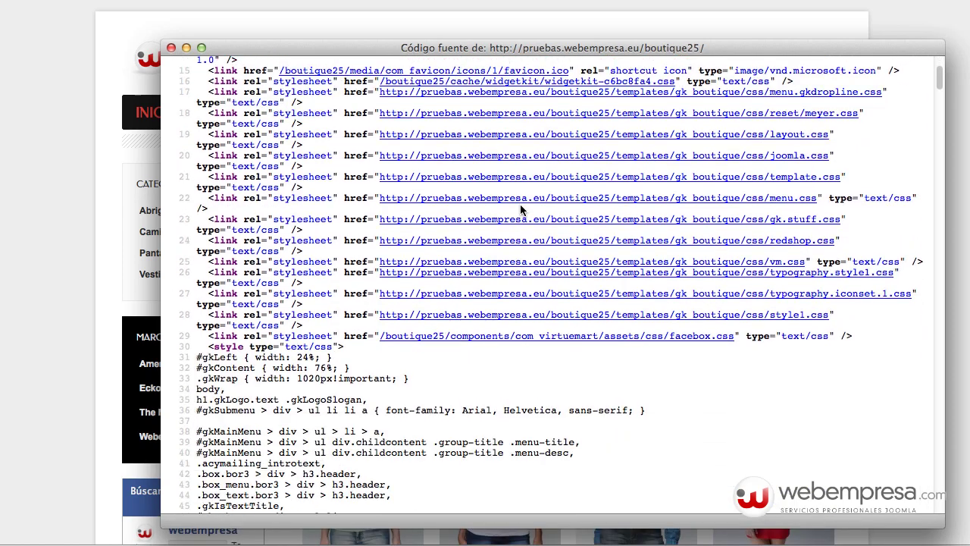
pyautogui.scroll(5, 521, 181)
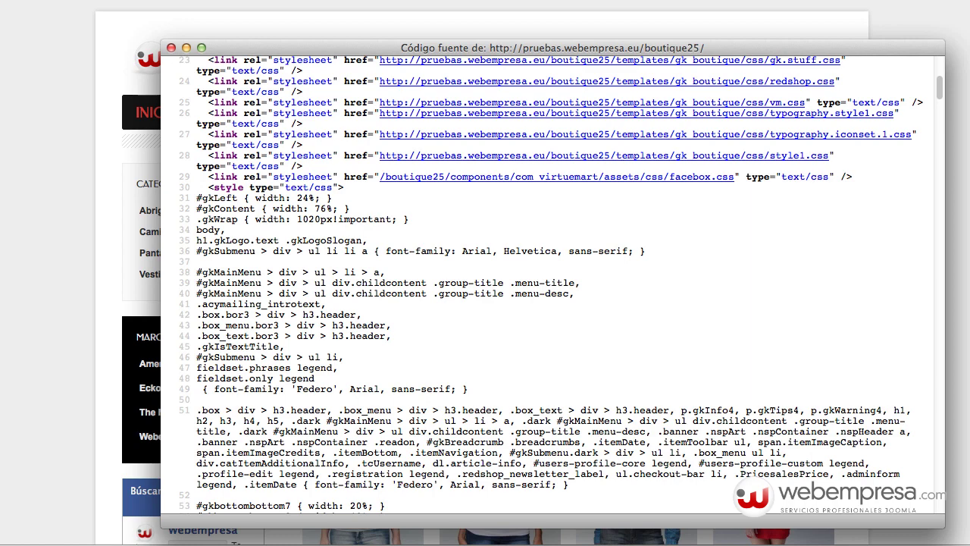
pyautogui.press('super+f')
pyautogui.write('mootools')
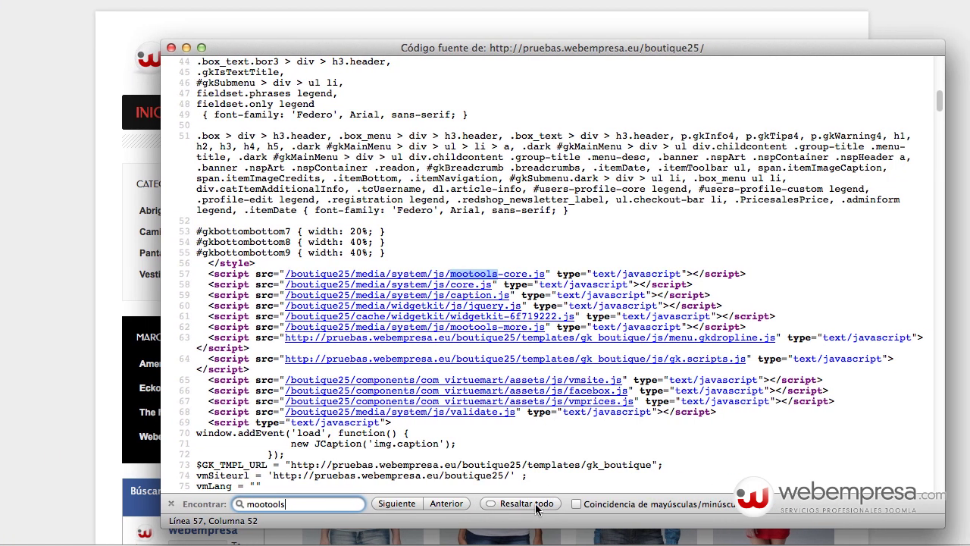
# Highlight all "mootools" matches in the page source, examine the surrounding script lines, and close the source window
pyautogui.click(568, 504)
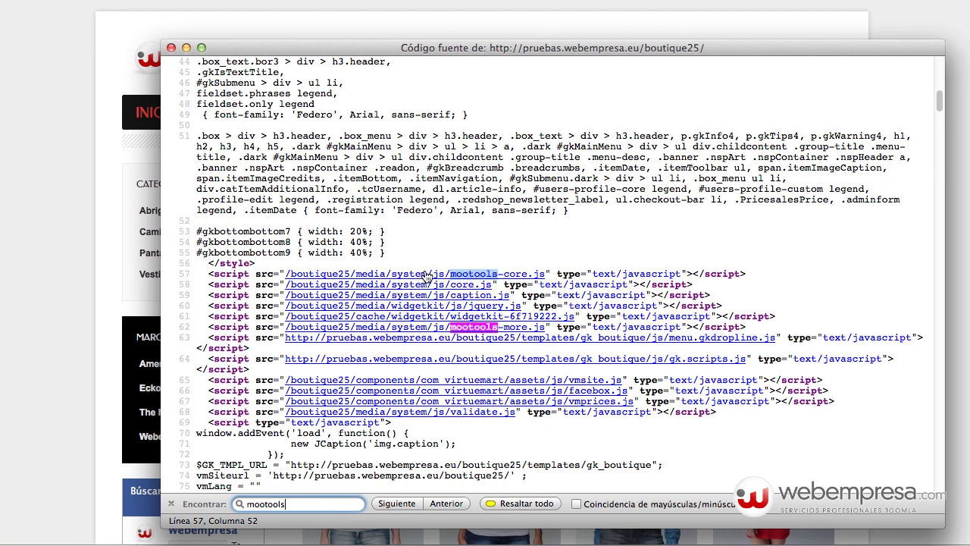
pyautogui.scroll(1, 498, 284)
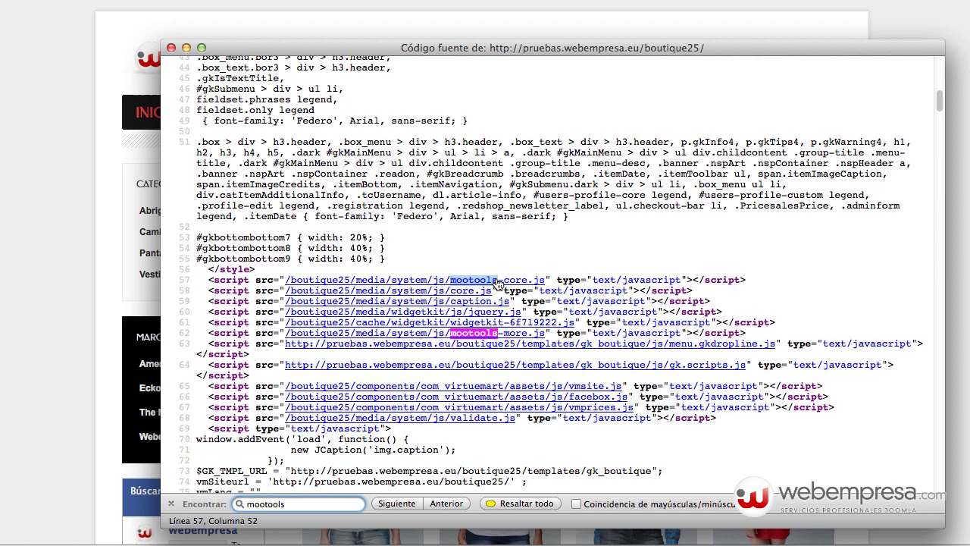
pyautogui.scroll(2, 498, 284)
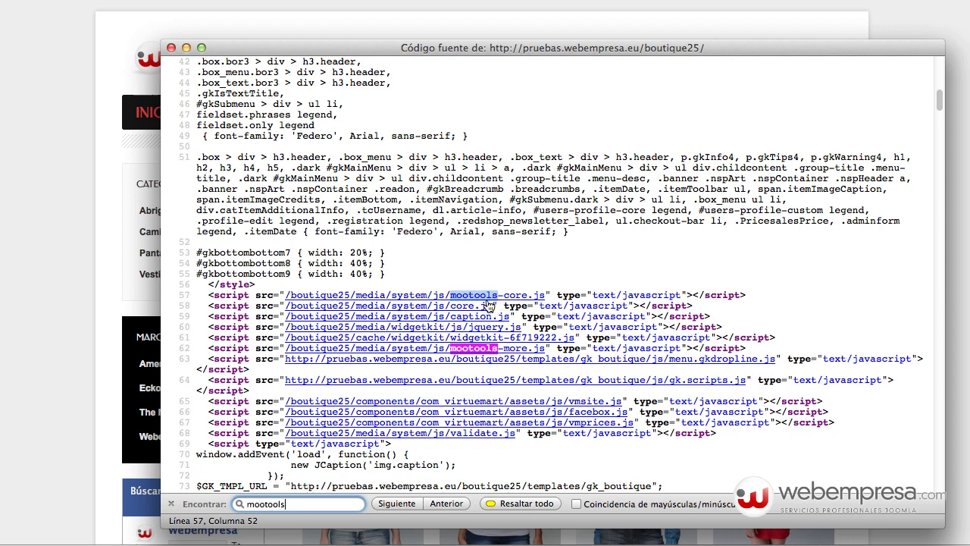
pyautogui.scroll(-4, 484, 331)
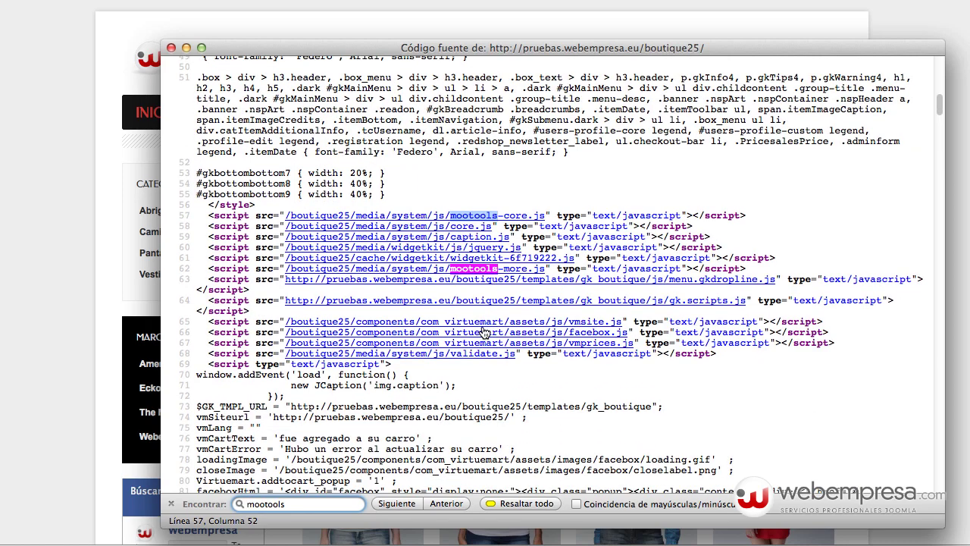
pyautogui.scroll(-5, 484, 332)
pyautogui.scroll(10, 485, 318)
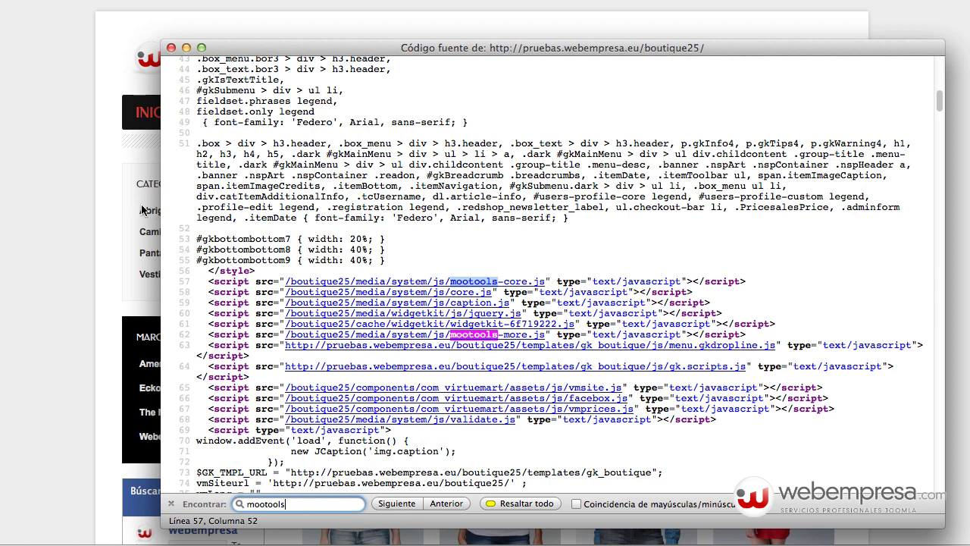
pyautogui.click(172, 47)
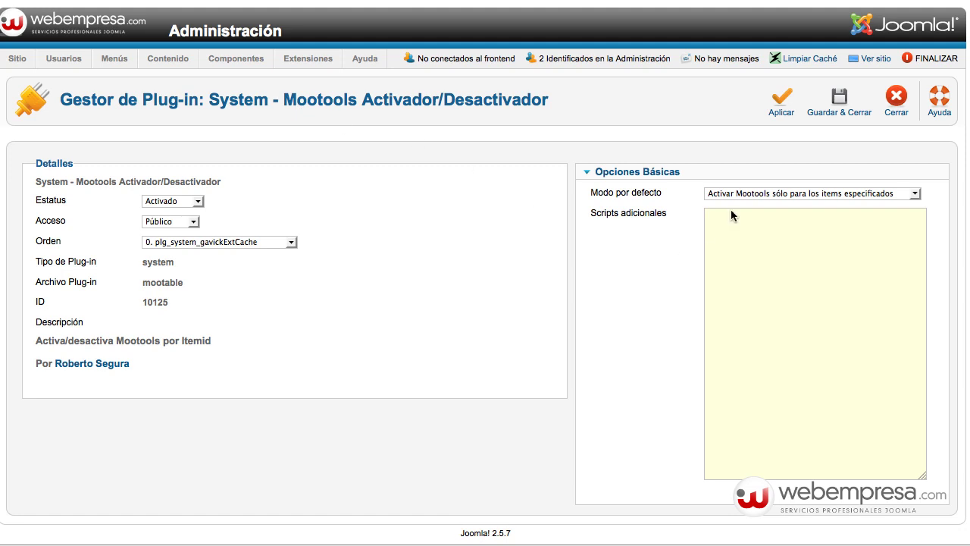
# Save and close the Mootools Activador/Desactivador plug-in settings and open the site's front end
pyautogui.click(828, 108)
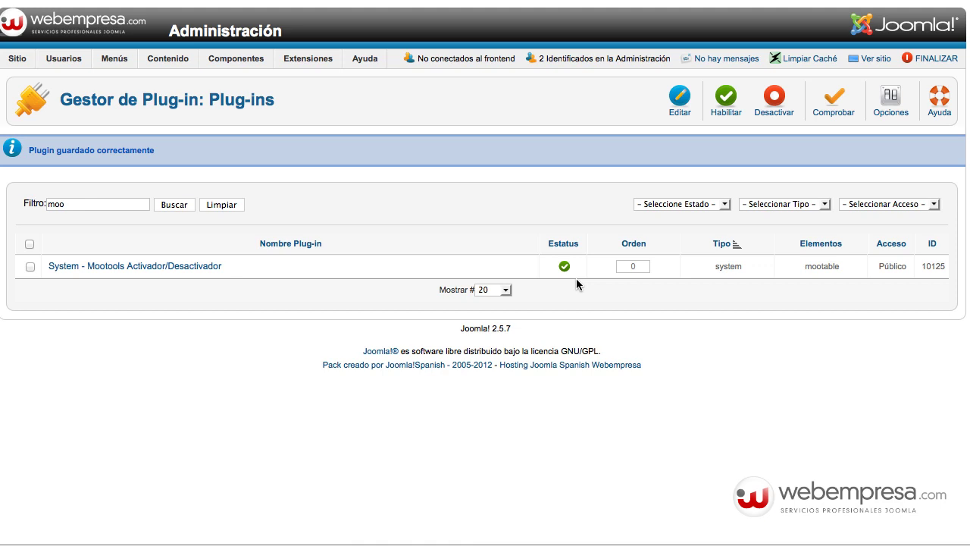
pyautogui.click(802, 58)
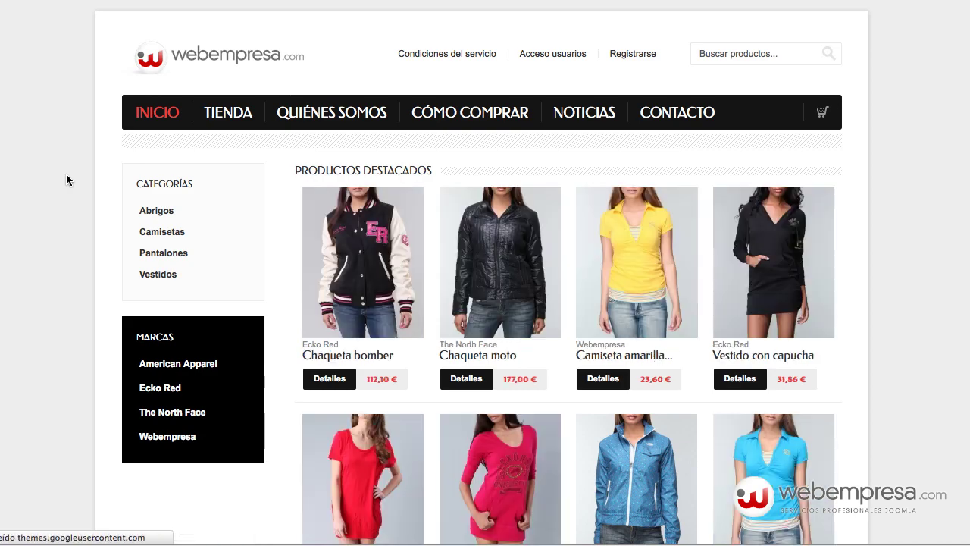
# Open the boutique home page's source code and search it for "mootools" in both directions
pyautogui.rightClick(67, 209)
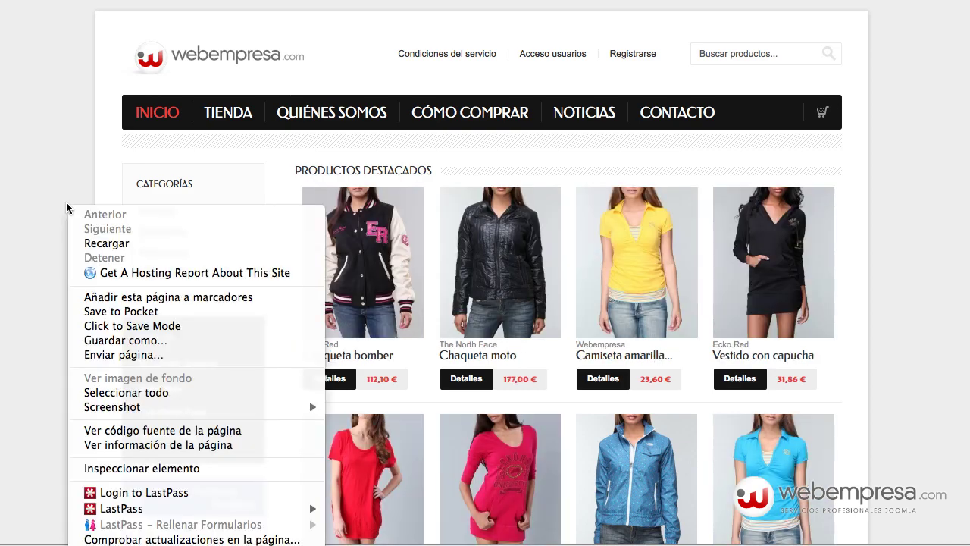
pyautogui.click(142, 431)
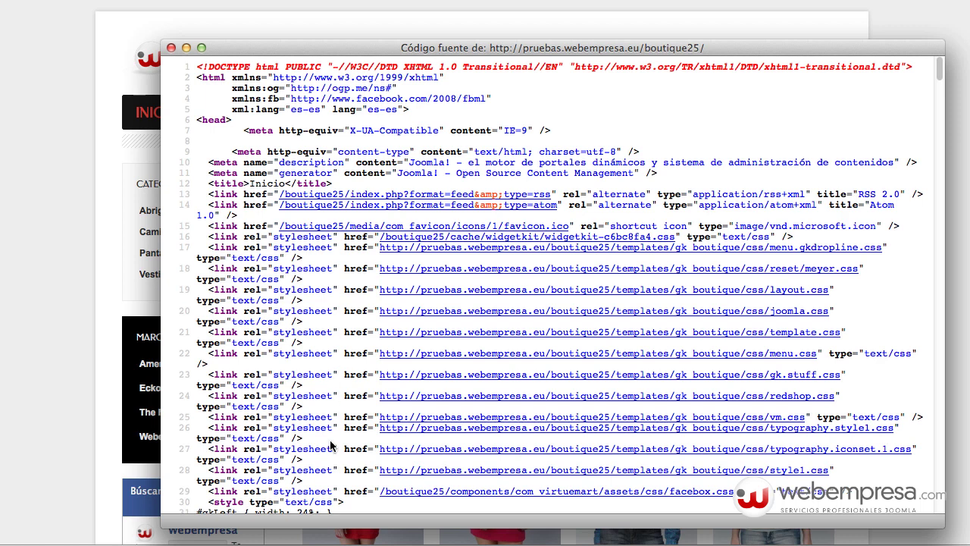
pyautogui.press('super+f')
pyautogui.write('mooto')
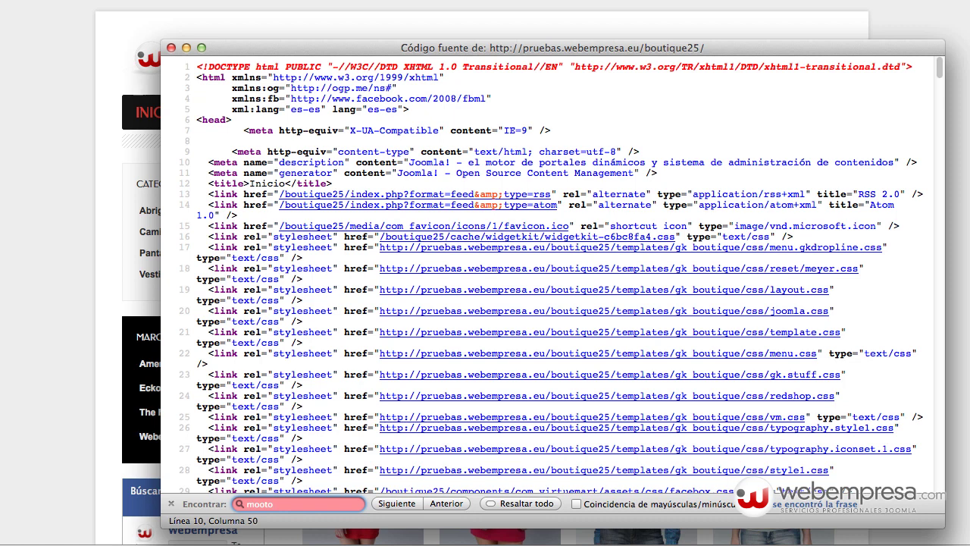
pyautogui.write('ols')
pyautogui.click(522, 504)
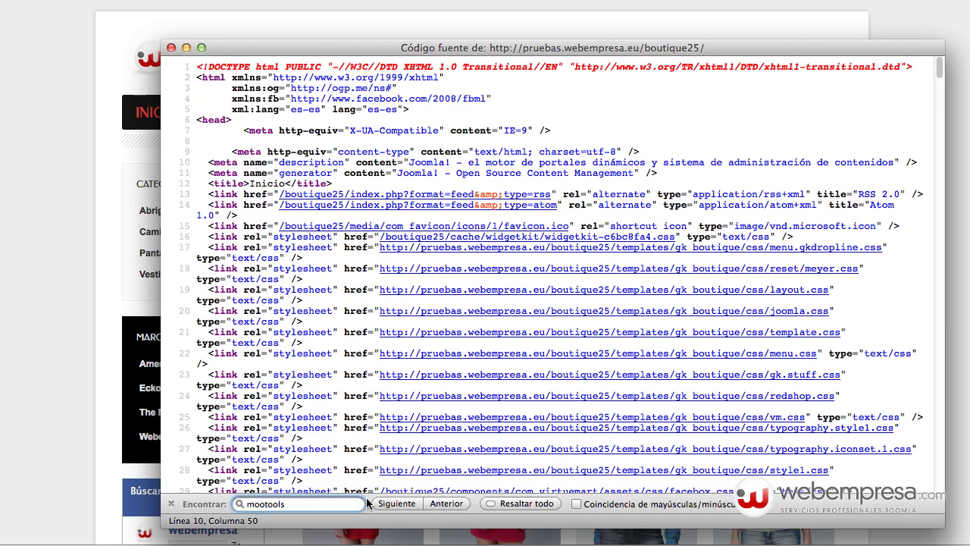
pyautogui.click(442, 503)
pyautogui.click(397, 503)
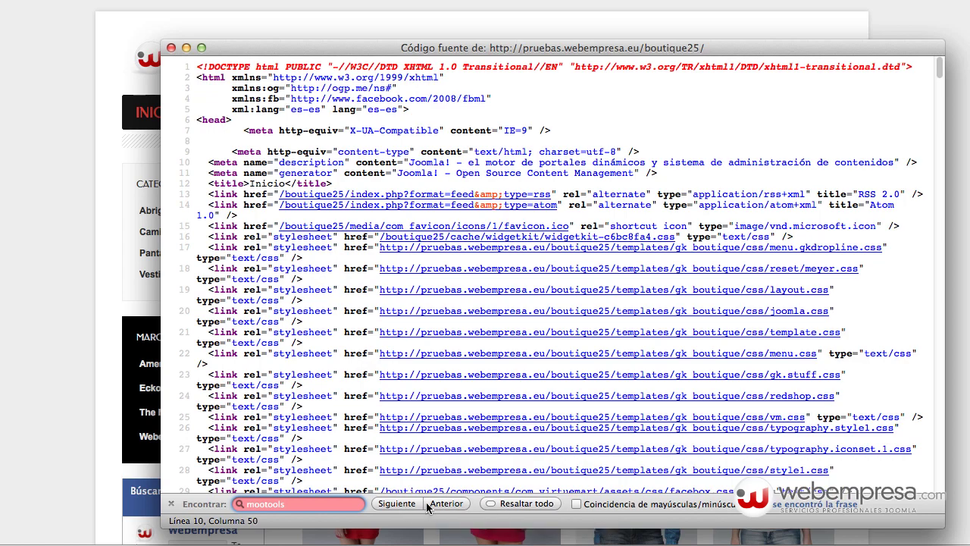
pyautogui.click(446, 504)
# Examine the script references in the page's head section and close the source window
pyautogui.scroll(-5, 454, 362)
pyautogui.scroll(-10, 453, 363)
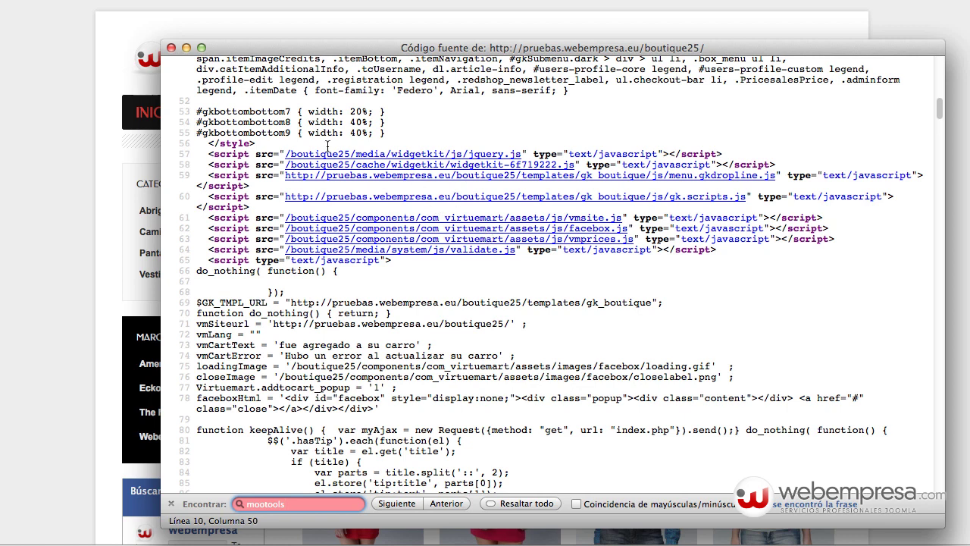
pyautogui.click(169, 48)
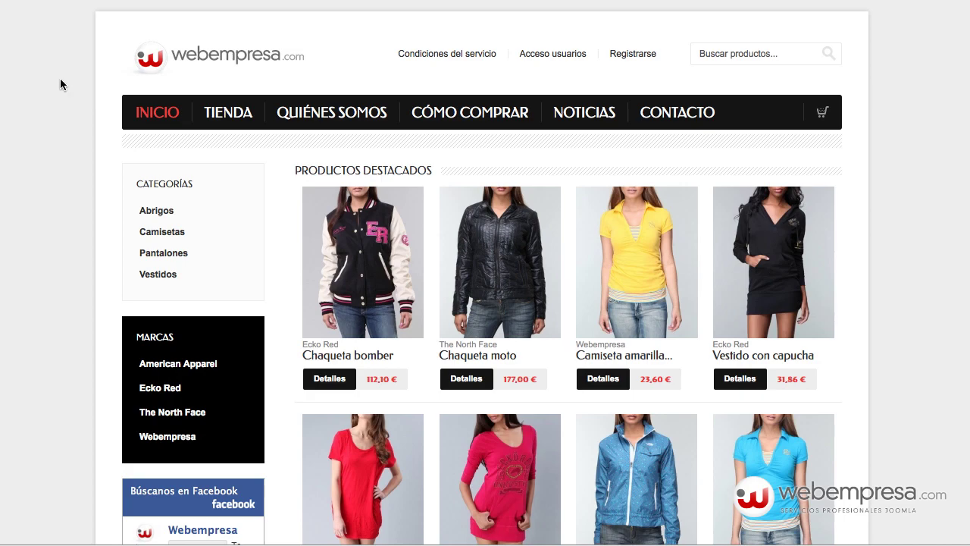
# Look over the boutique home page's featured products and side modules to check how the page loads
pyautogui.scroll(-10, 76, 142)
pyautogui.scroll(10, 76, 142)
pyautogui.scroll(-10, 76, 143)
pyautogui.scroll(8, 76, 143)
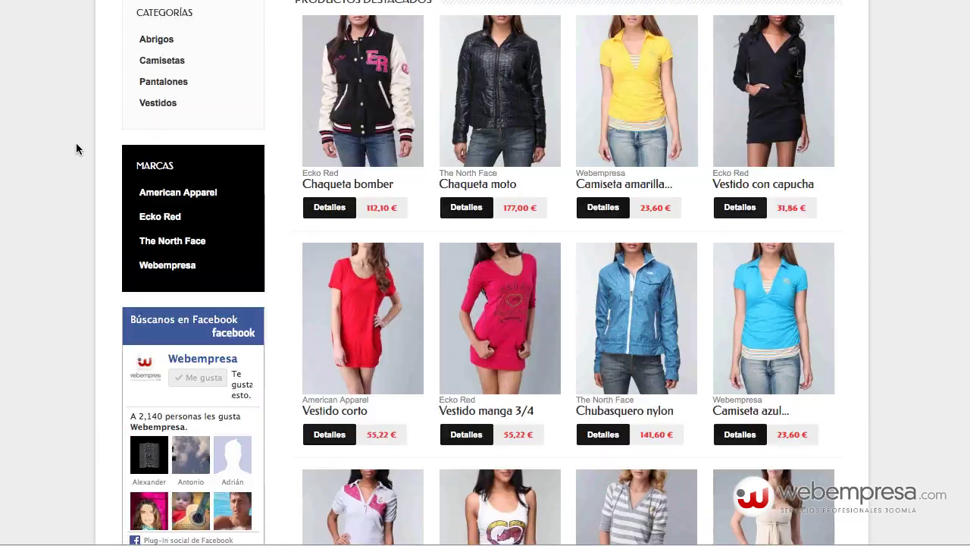
pyautogui.scroll(3, 75, 148)
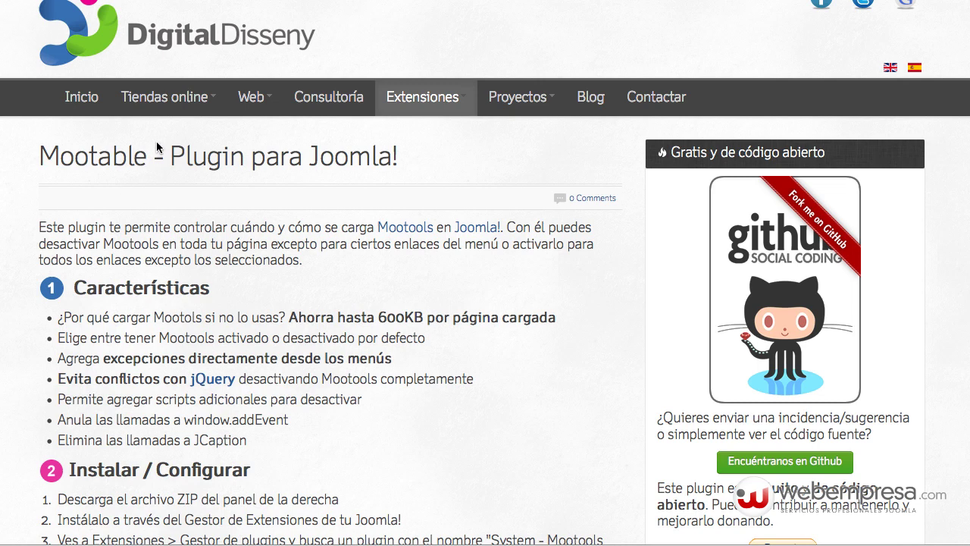
# Read the Mootable plug-in page's features and its install and configure instructions through the menu item section
pyautogui.scroll(1, 160, 150)
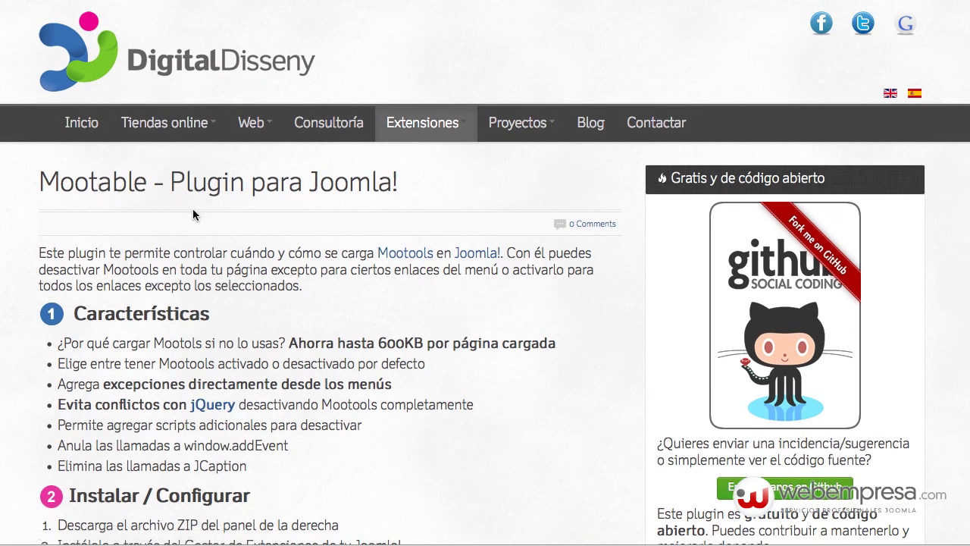
pyautogui.scroll(-1, 172, 258)
pyautogui.scroll(-4, 172, 258)
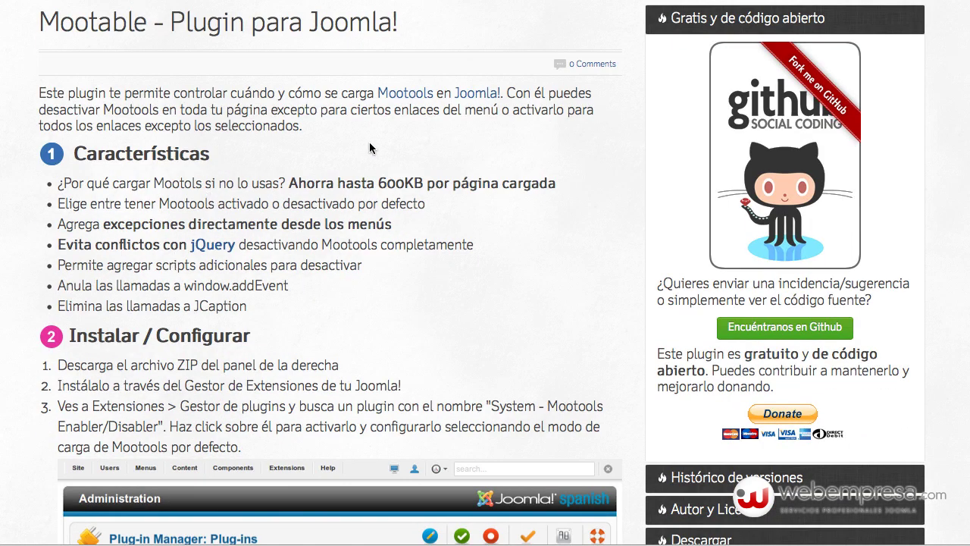
pyautogui.scroll(-9, 368, 154)
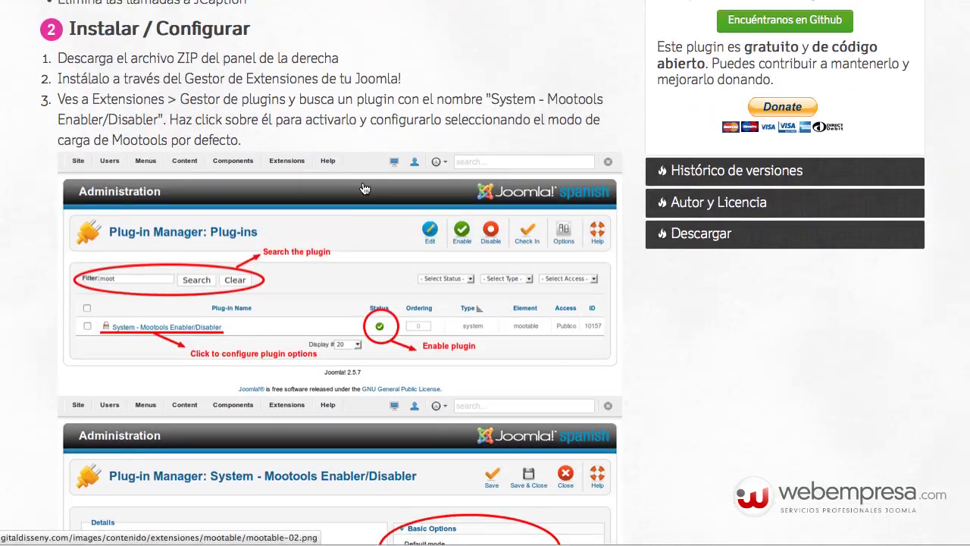
pyautogui.scroll(2, 238, 169)
pyautogui.scroll(-7, 243, 182)
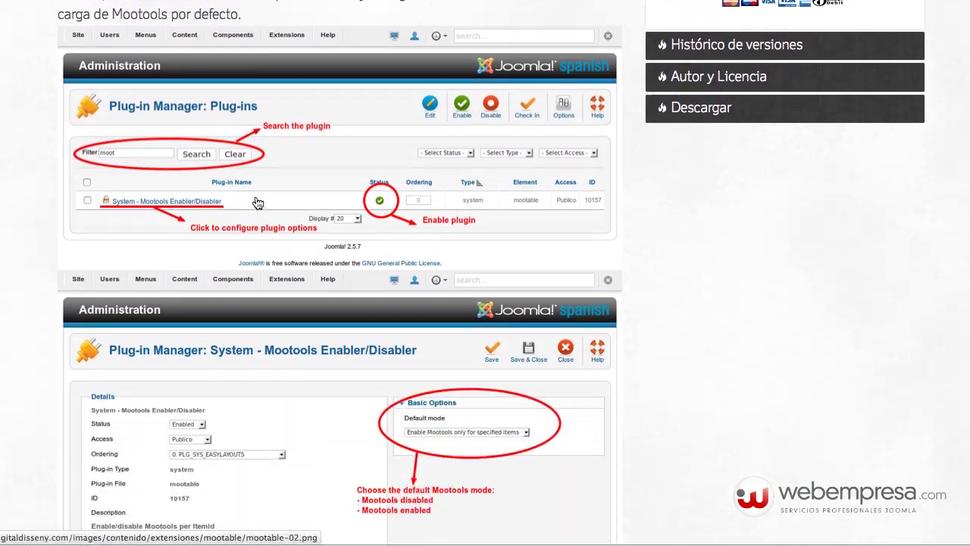
pyautogui.scroll(-9, 258, 204)
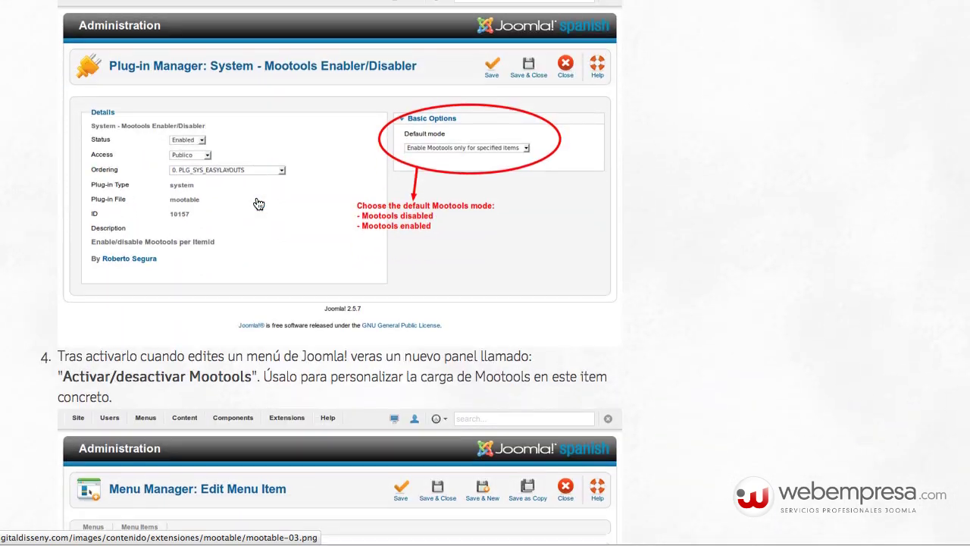
pyautogui.scroll(-3, 258, 203)
pyautogui.scroll(-3, 258, 203)
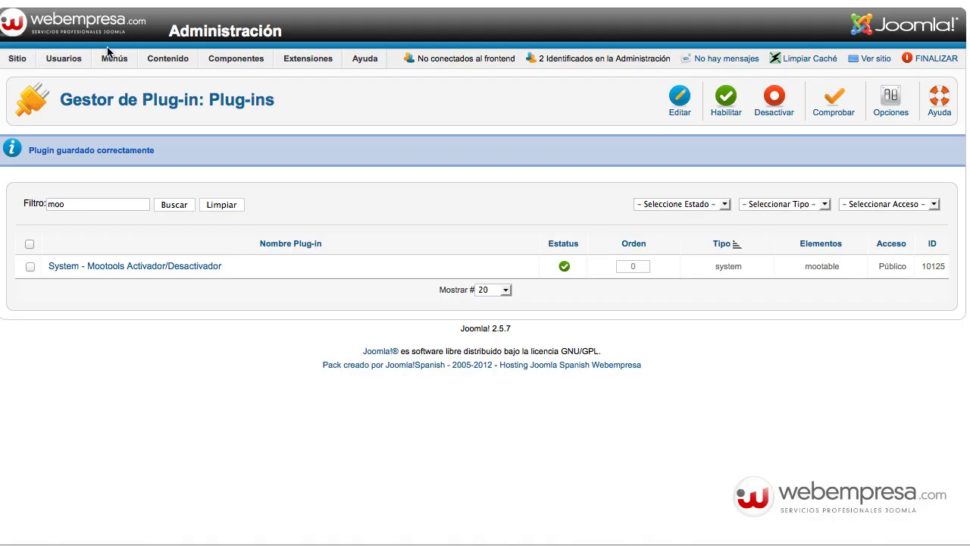
# Open the Inicio item of Menu Principal in Joomla, review its Activar/Desactivar Mootools options, and close the item without saving
pyautogui.moveTo(113, 58)
pyautogui.moveTo(122, 98)
pyautogui.click(152, 100)
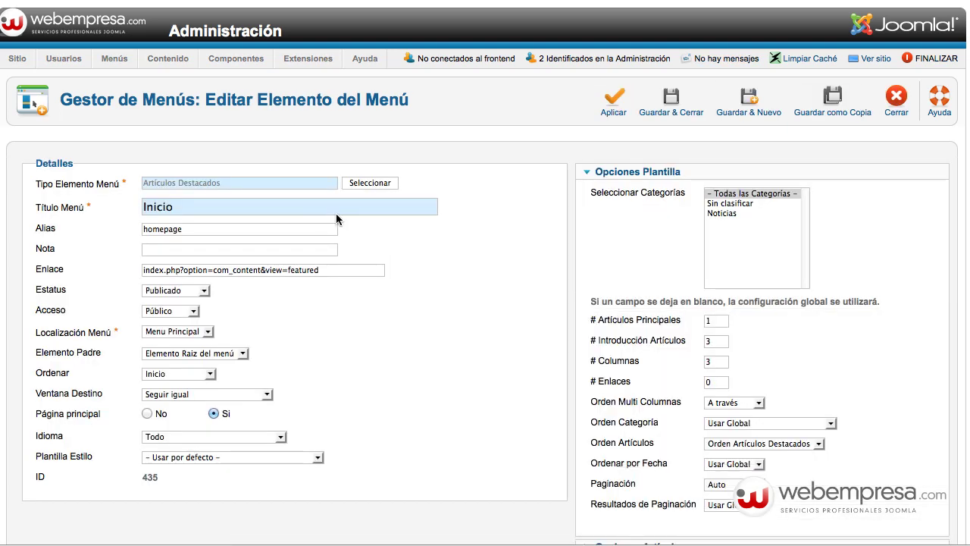
pyautogui.click(588, 174)
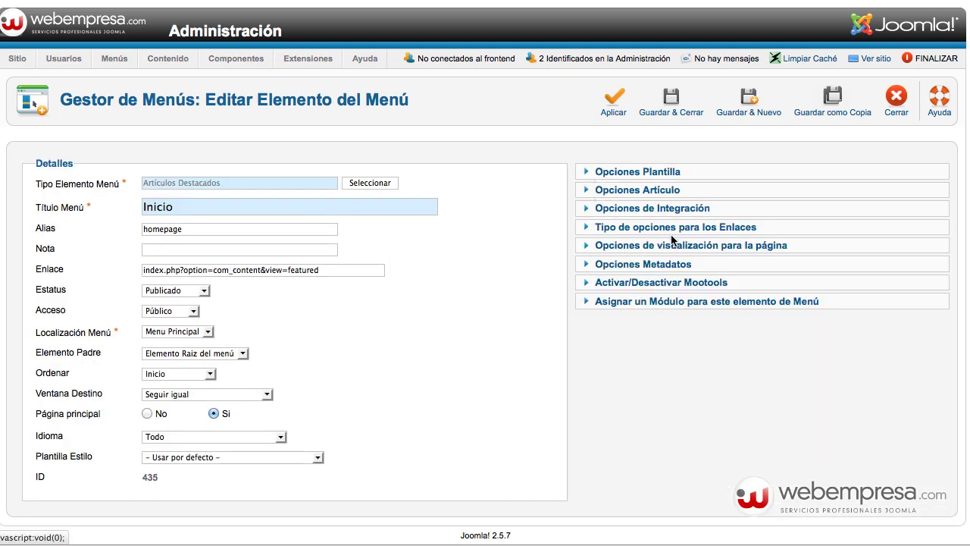
pyautogui.click(671, 287)
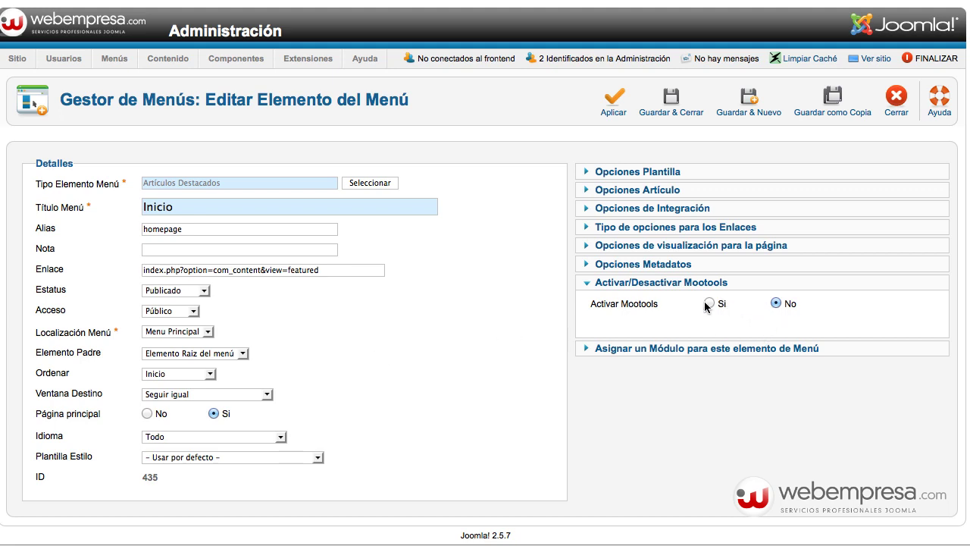
pyautogui.moveTo(645, 304)
pyautogui.click(901, 106)
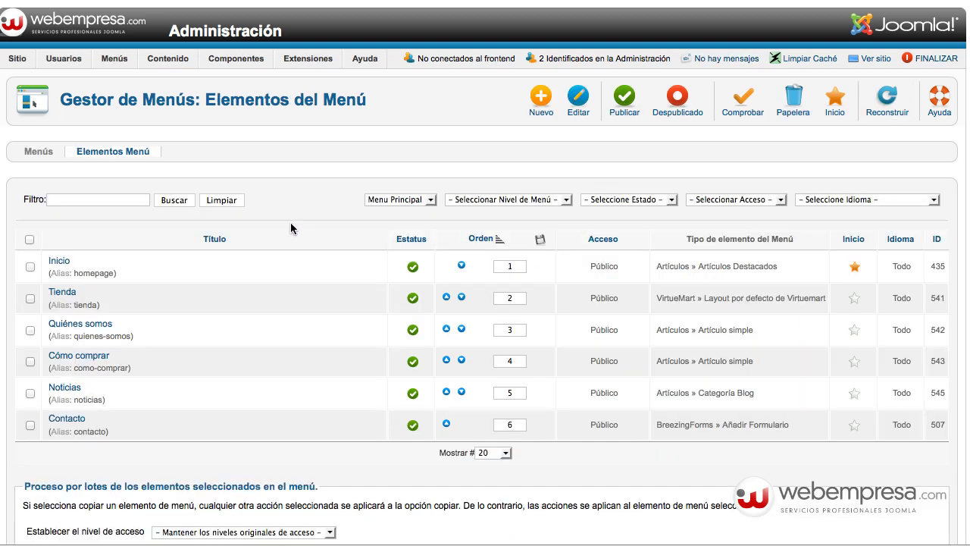
# Leave the menu item list and return to the beginning of the Mootable plug-in page on the DigitalDisseny site
pyautogui.moveTo(16, 59)
pyautogui.click(22, 79)
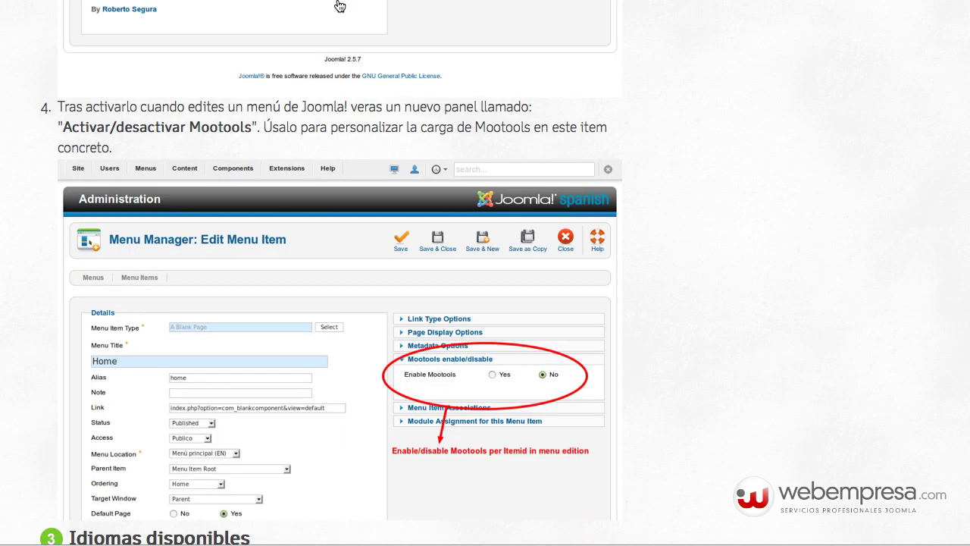
pyautogui.scroll(15, 471, 195)
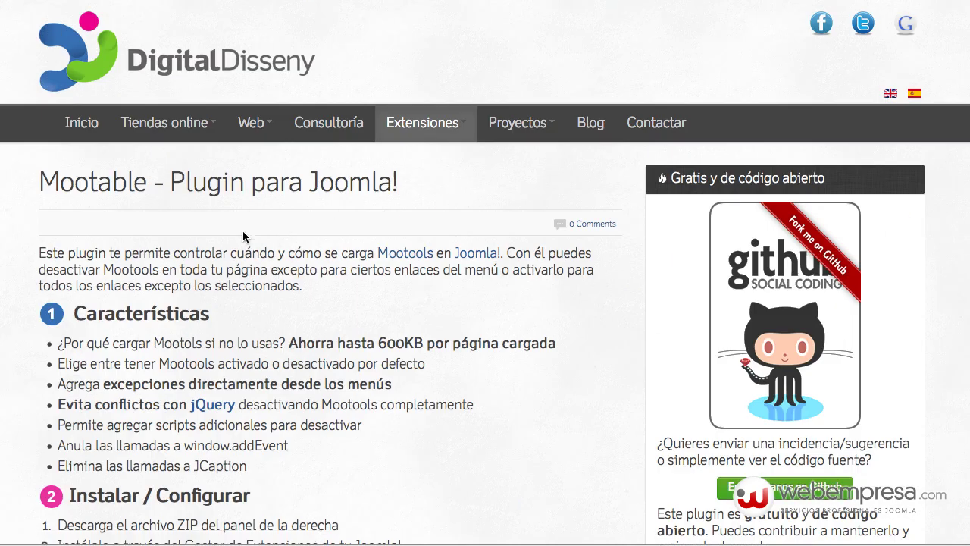